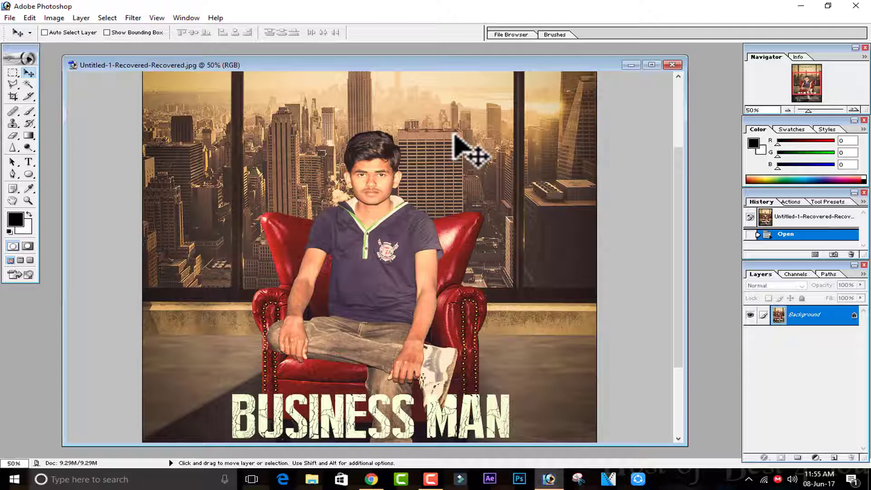
Step: Create several offset duplicates of the Background layer across the poster, and revert the image to its saved version
key(ctrl+minus)
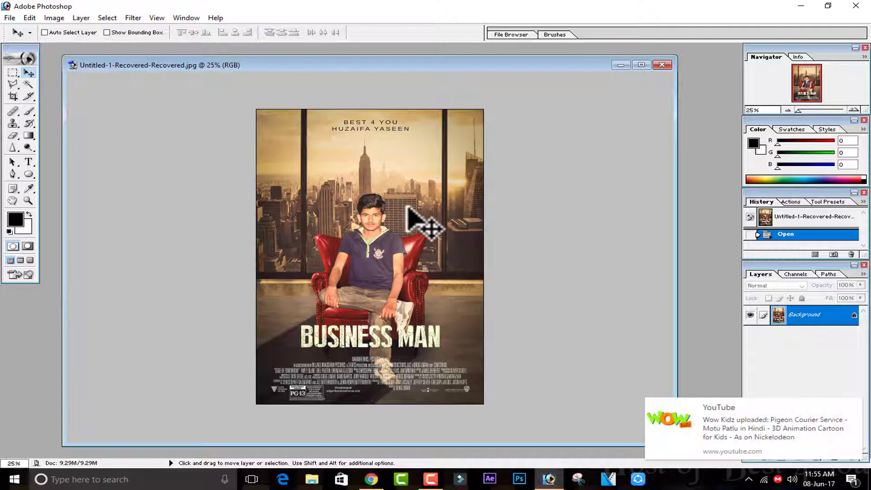
click(853, 406)
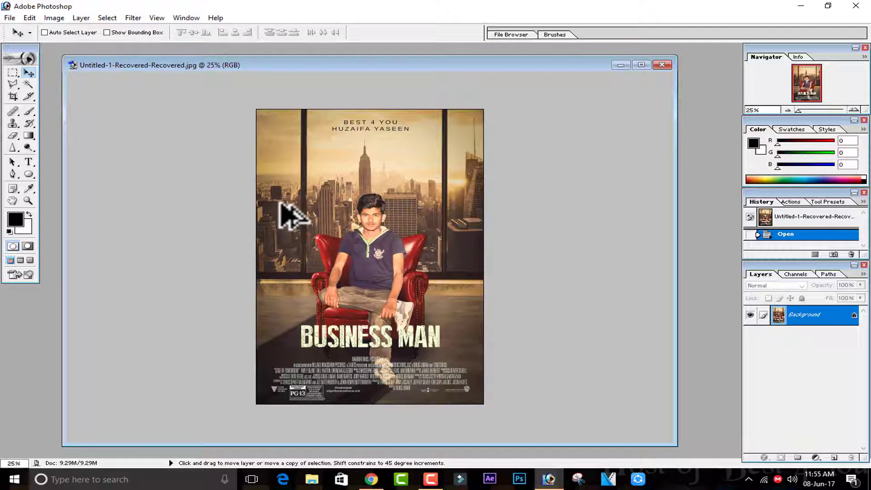
drag(279, 202, 326, 222)
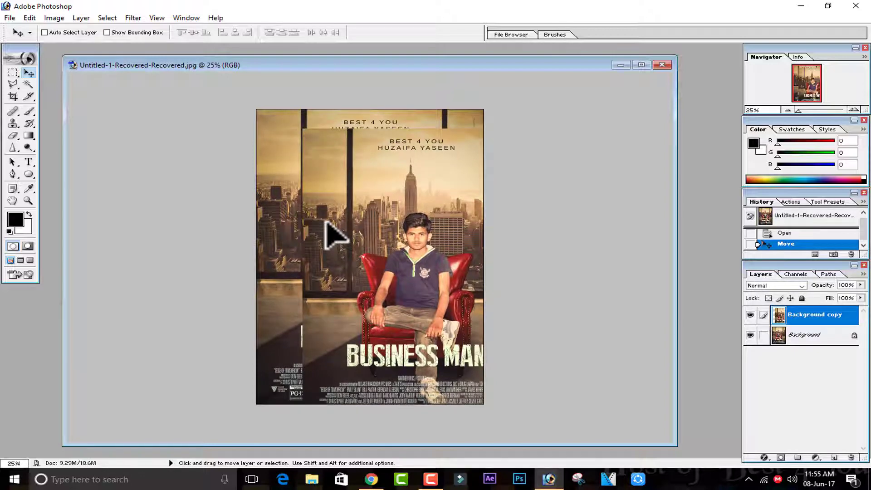
mouse_move(377, 249)
mouse_down()
mouse_move(264, 237)
mouse_move(385, 253)
mouse_move(418, 249)
mouse_move(434, 236)
mouse_move(301, 253)
mouse_move(389, 258)
mouse_up()
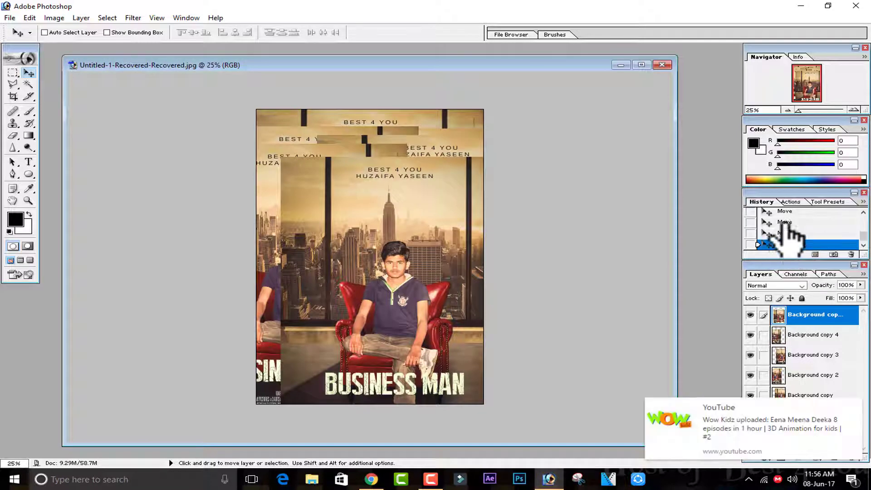
key(F12)
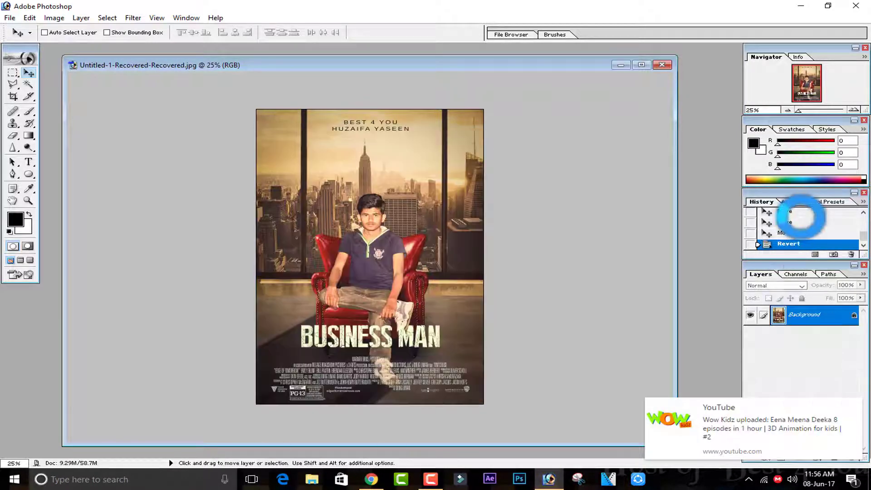
click(853, 406)
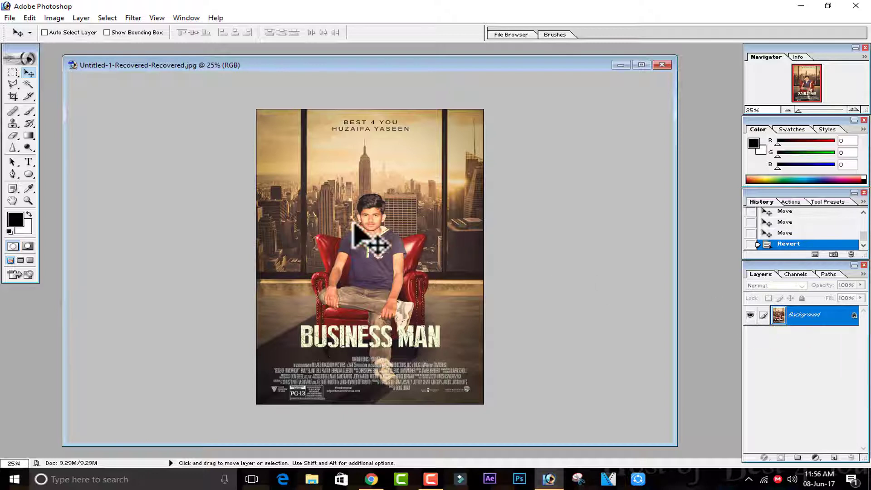
Step: Try to move the locked Background layer across the canvas
drag(409, 213, 390, 210)
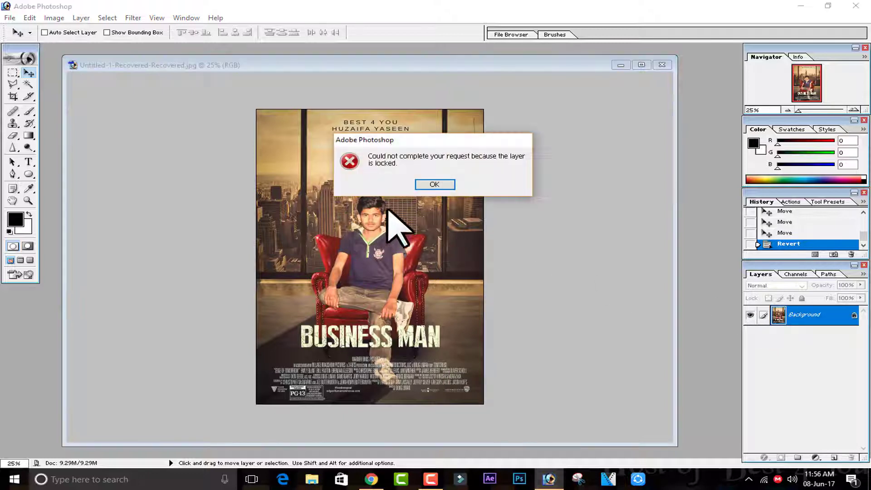
click(431, 186)
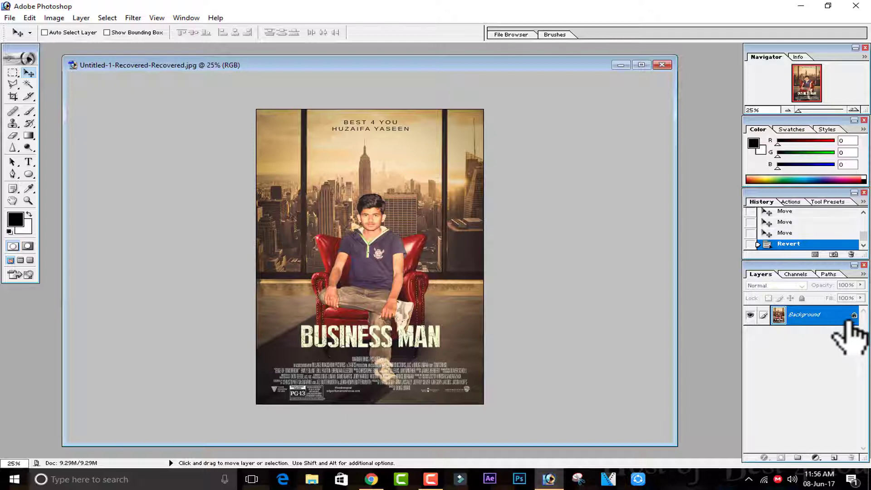
drag(312, 250, 521, 261)
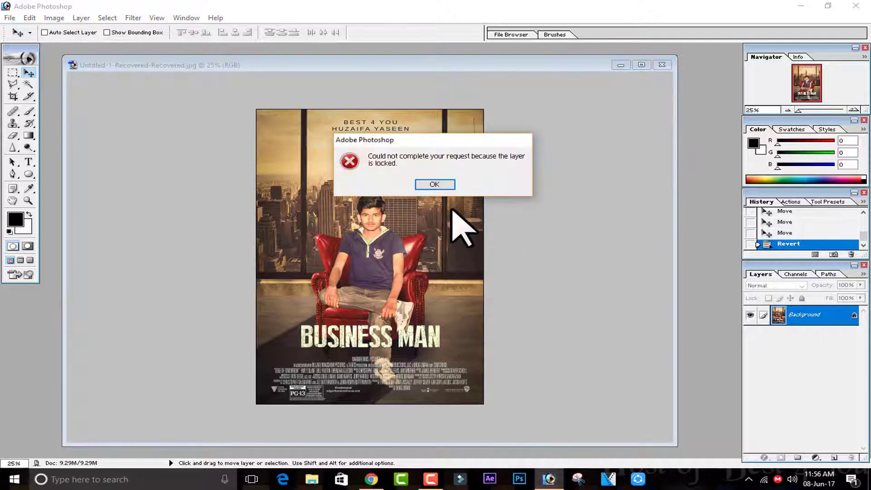
click(434, 185)
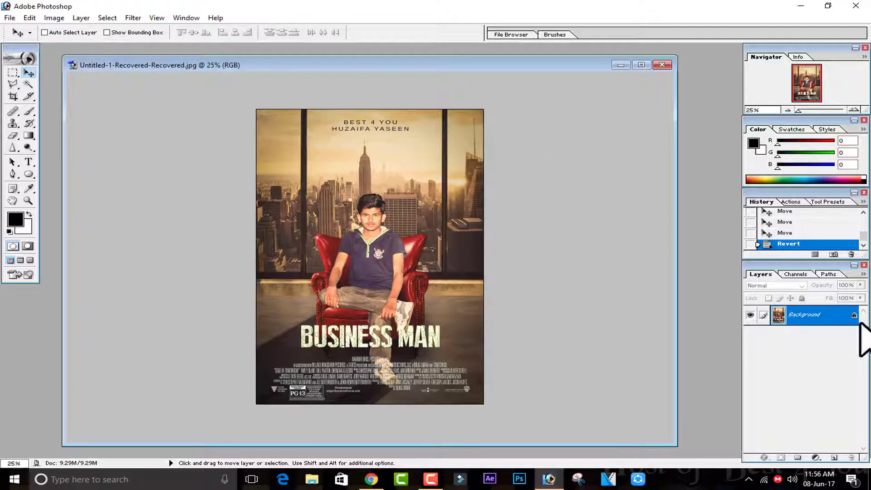
Step: Convert the Background into an editable layer named Layer 0, shift it on the canvas, and revert the image
double_click(784, 313)
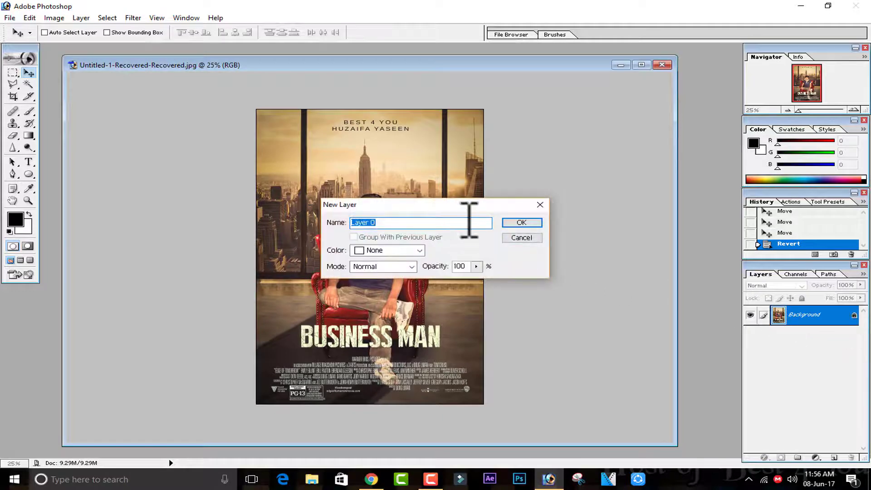
click(508, 223)
drag(383, 228, 356, 249)
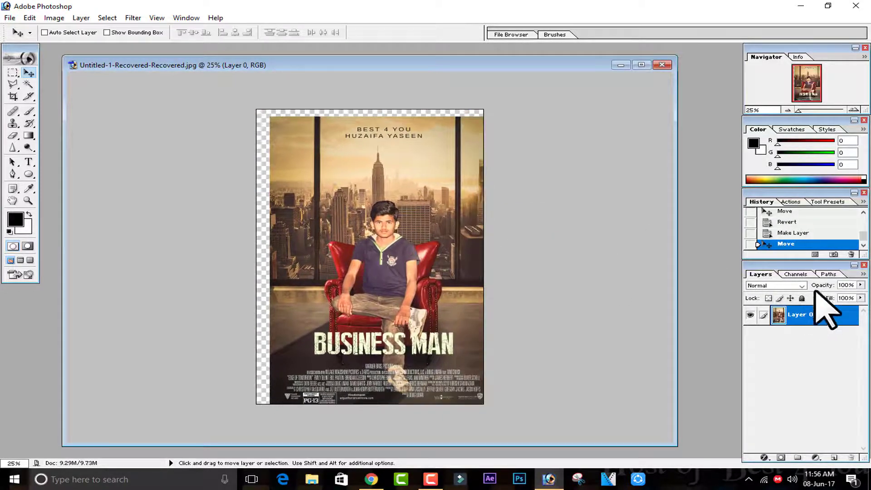
key(F12)
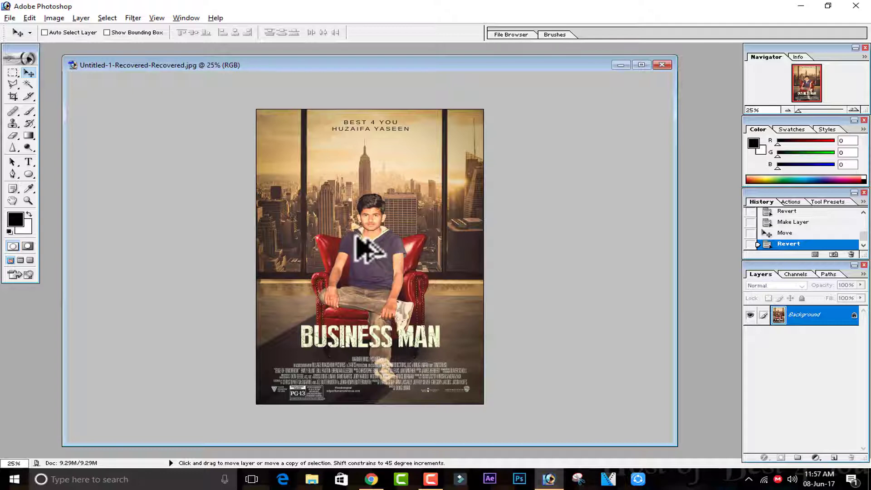
Step: Make two offset duplicates of the Background layer and delete the topmost one, Background copy 2
drag(354, 235, 389, 237)
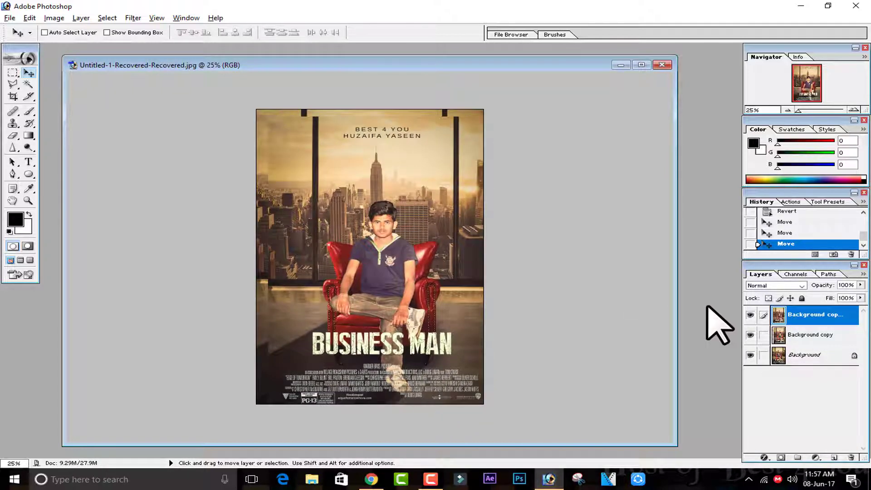
click(851, 457)
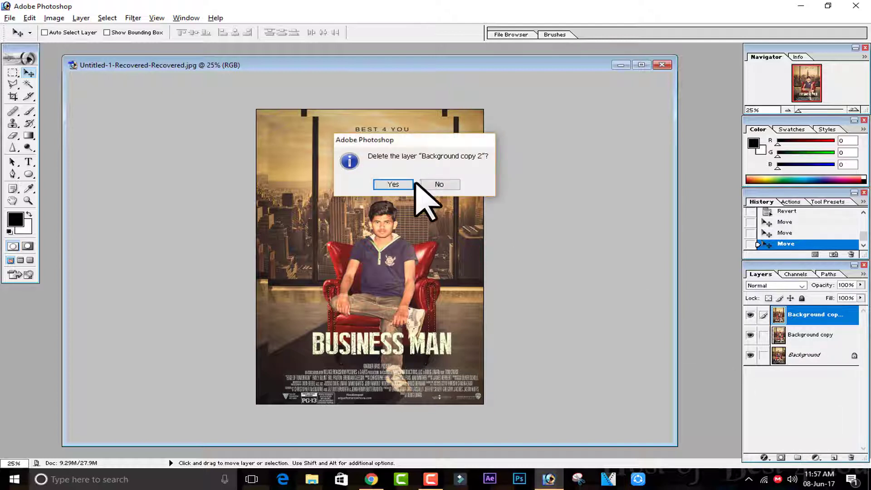
click(393, 184)
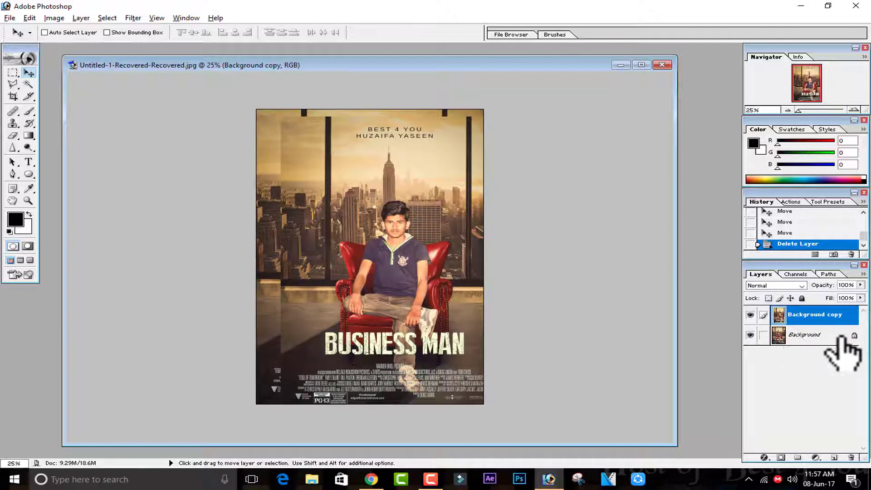
Step: Try to move the original Background layer beneath its remaining copy
click(806, 336)
click(377, 198)
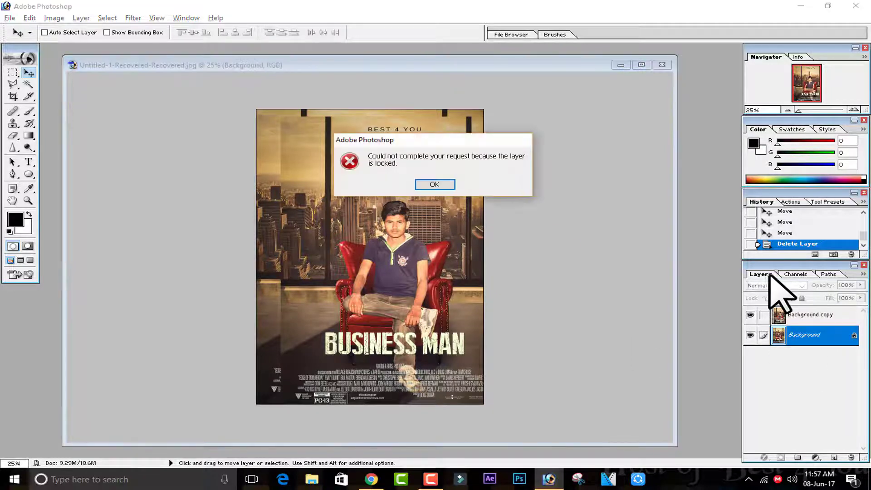
click(452, 186)
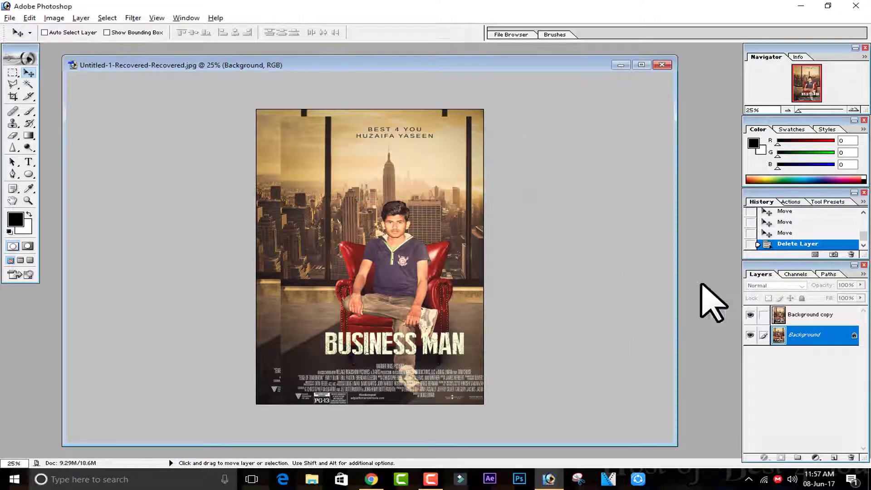
Step: Move the Background copy layer so that it lines up exactly over the original poster
click(803, 315)
drag(431, 268, 402, 252)
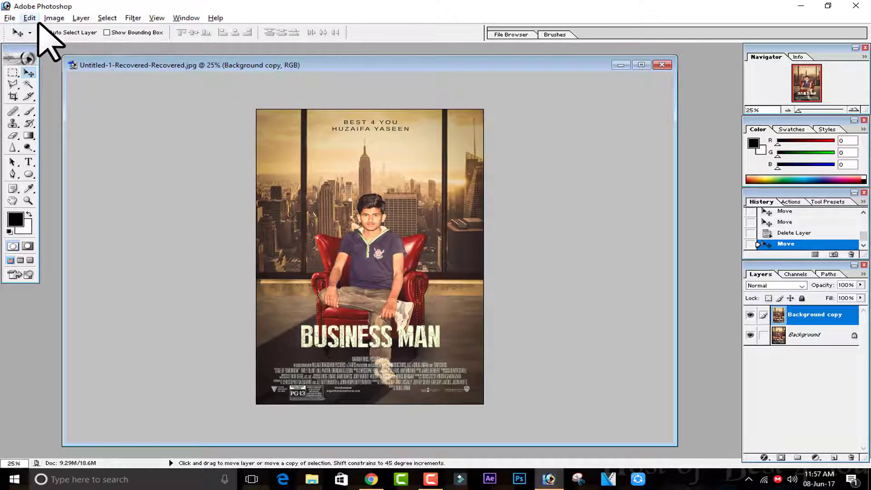
key(alt+e)
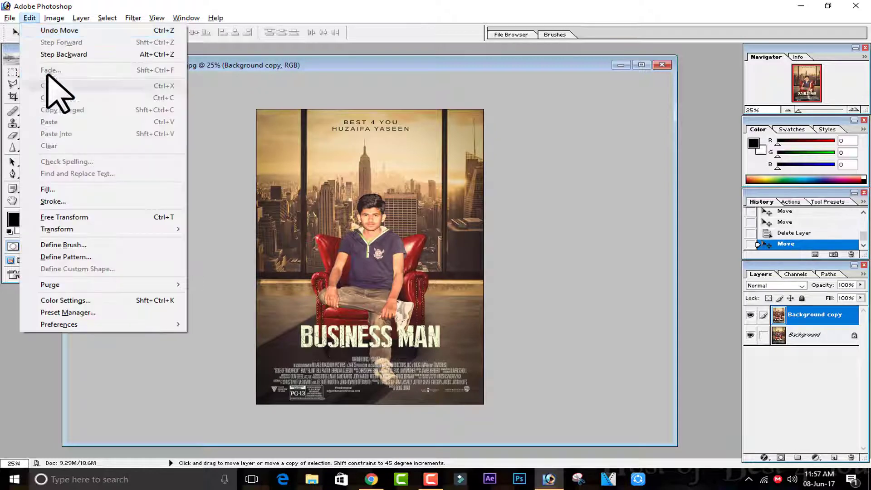
mouse_move(41, 22)
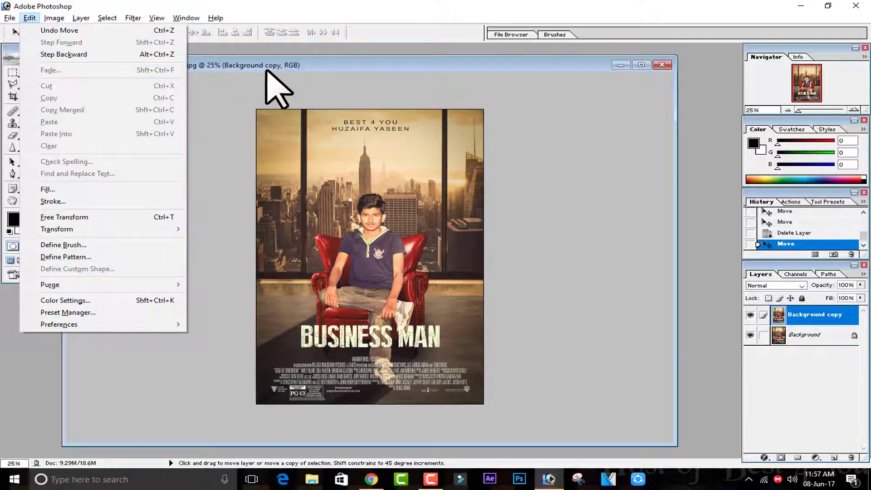
click(268, 59)
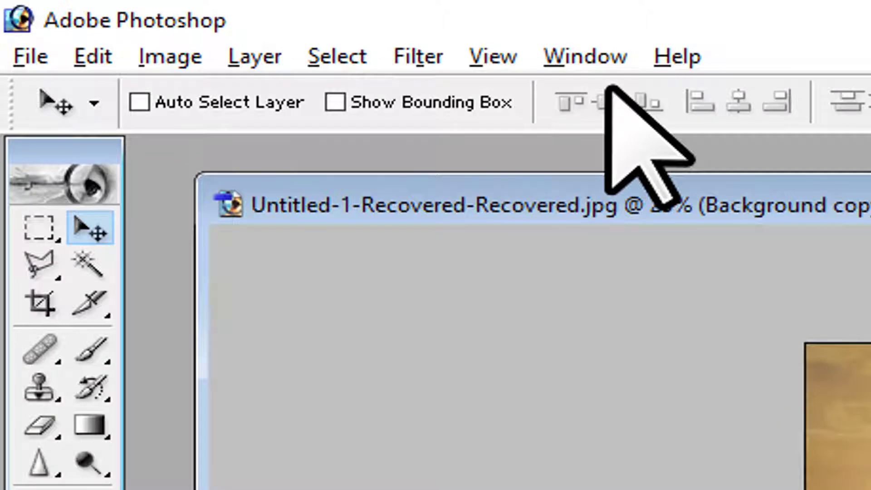
key(alt+f)
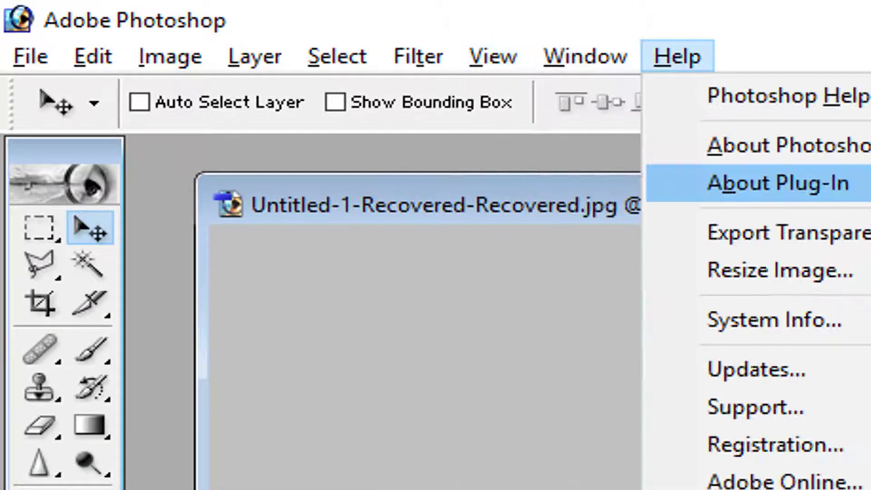
key(Escape)
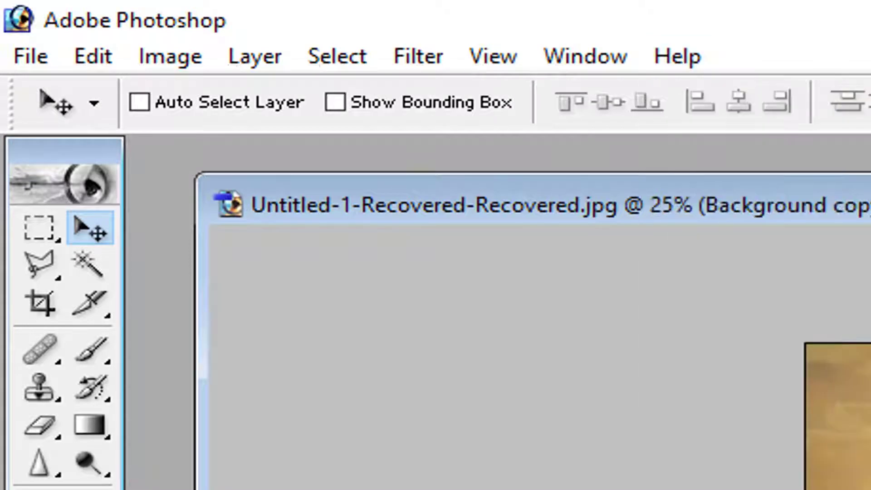
key(alt+f)
key(Escape)
key(alt+e)
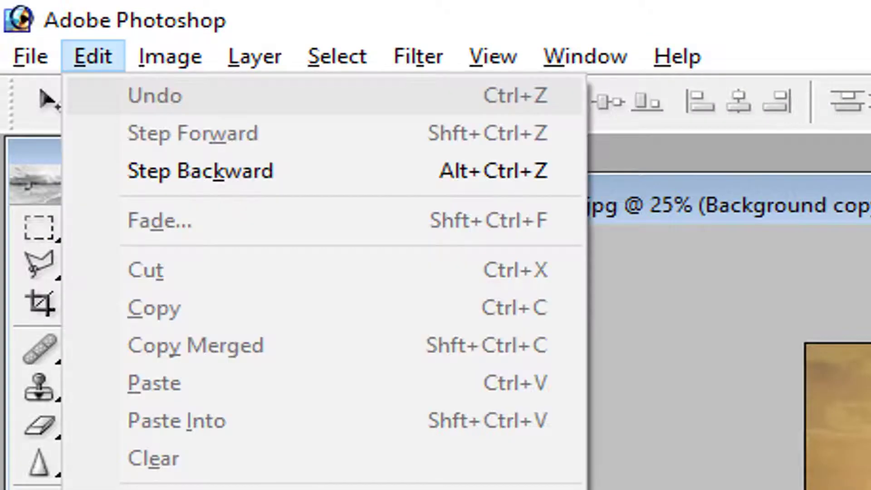
key(Escape)
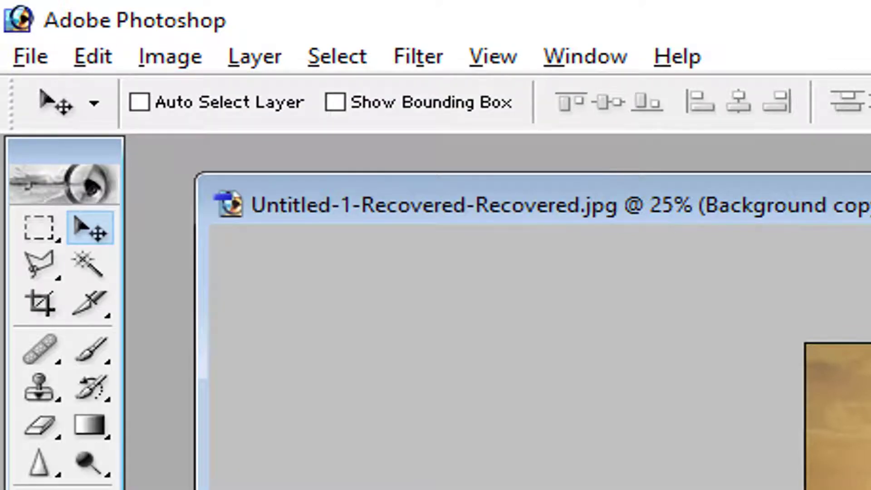
key(alt+i)
key(Escape)
key(alt+i)
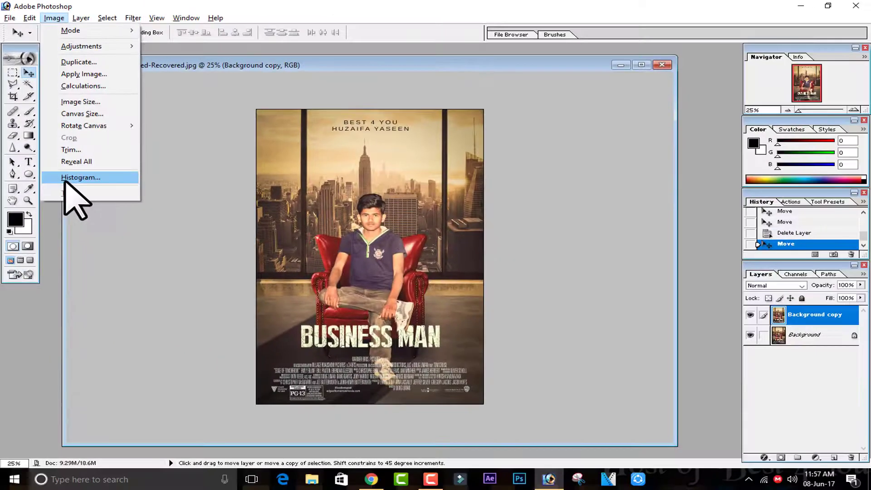
click(172, 157)
Step: Free-transform the Background copy layer, relocating its reference point near the poster's centre and rotating the layer to 20.6°
click(29, 19)
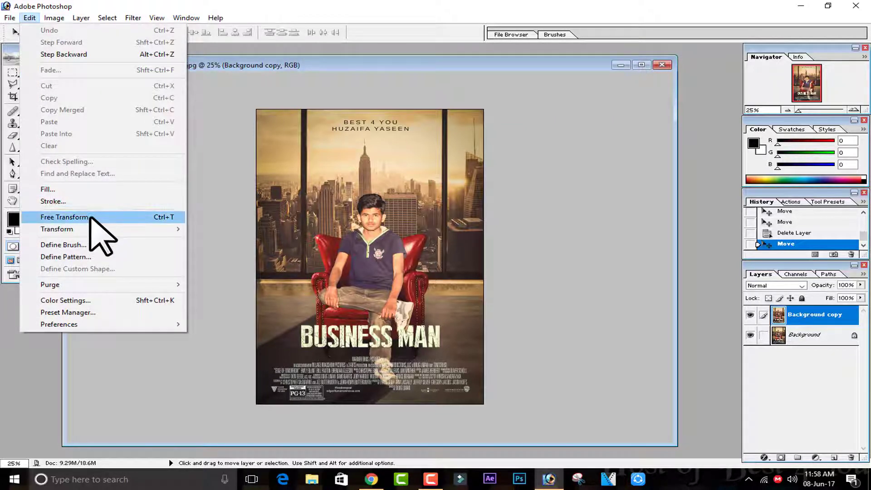
click(123, 218)
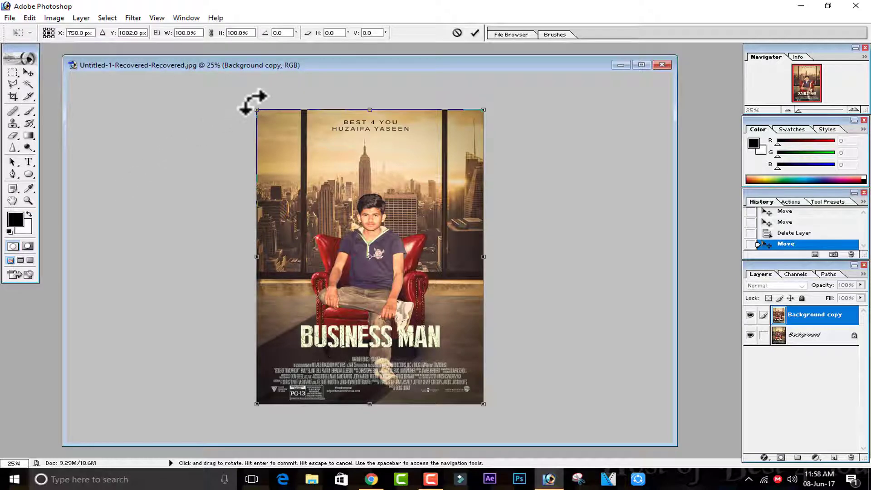
drag(249, 109, 347, 227)
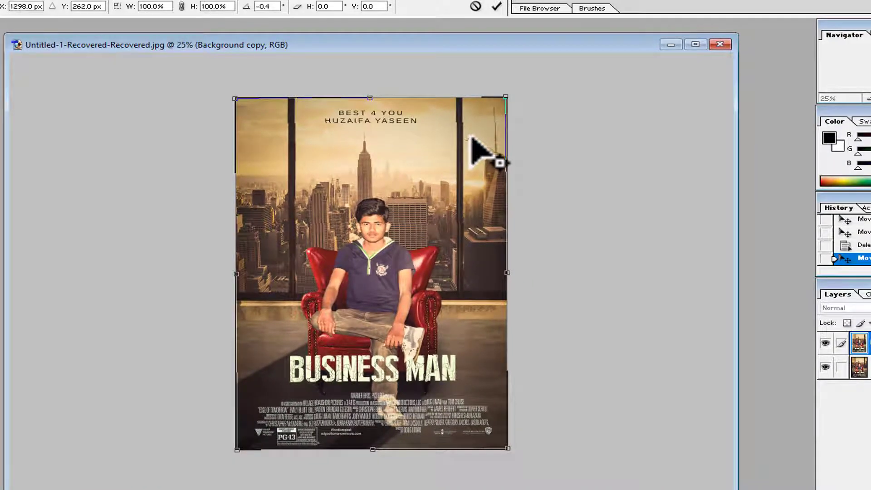
mouse_move(499, 93)
mouse_down()
mouse_move(496, 82)
mouse_move(402, 97)
mouse_move(413, 188)
mouse_move(502, 200)
mouse_move(515, 140)
mouse_move(508, 96)
mouse_up()
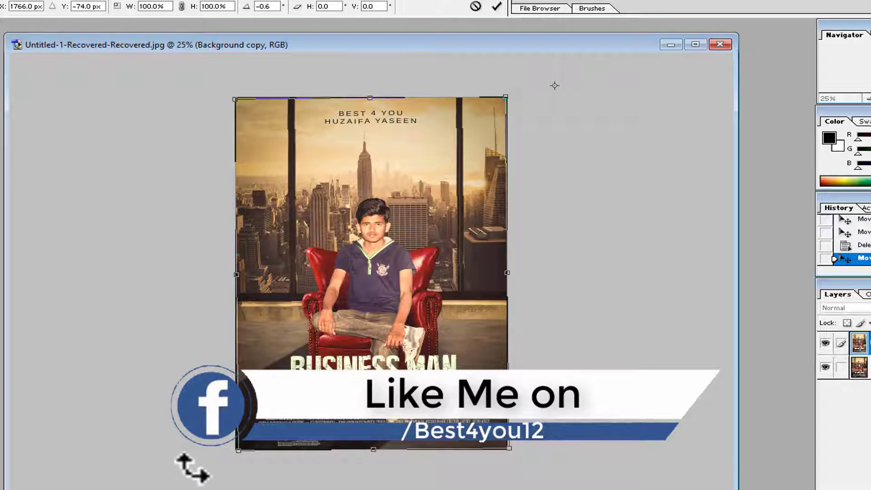
drag(226, 78, 327, 101)
drag(553, 84, 394, 291)
drag(511, 110, 525, 200)
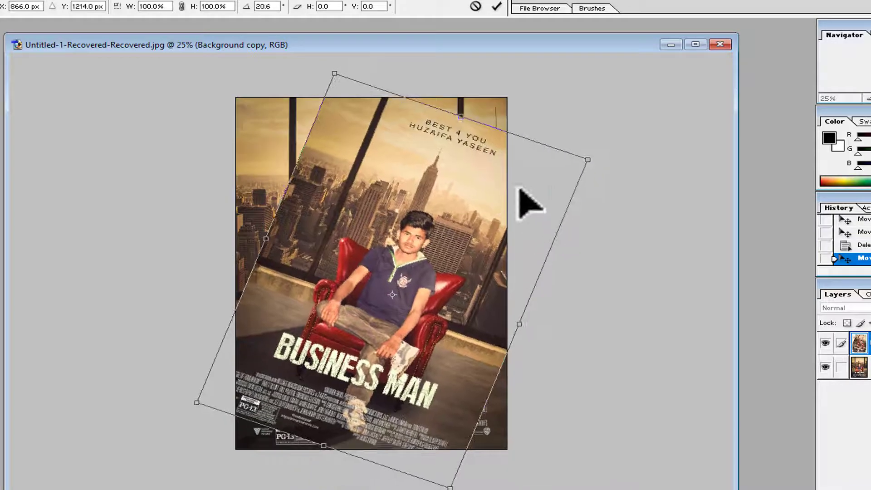
Step: Scale the rotated Background copy to 110.0% width and 33.9% height, and cancel the whole transform
drag(589, 153, 629, 150)
key(ctrl+z)
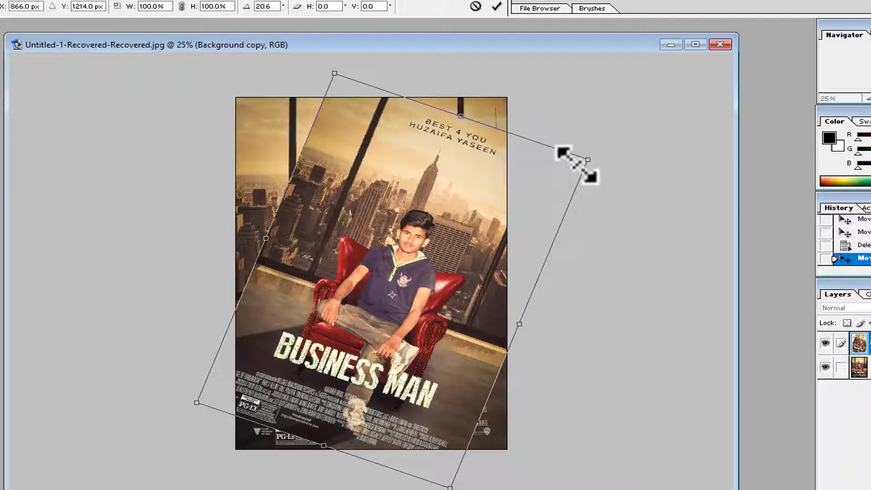
drag(596, 156, 593, 214)
drag(456, 164, 365, 358)
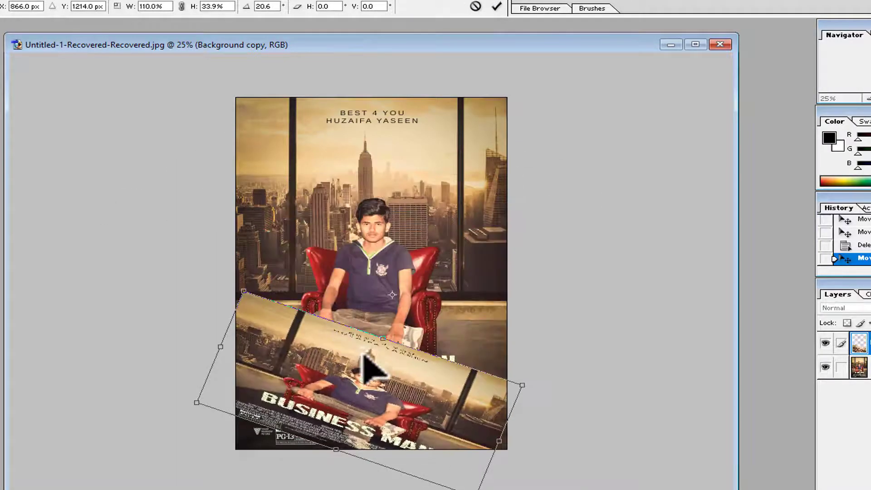
click(476, 5)
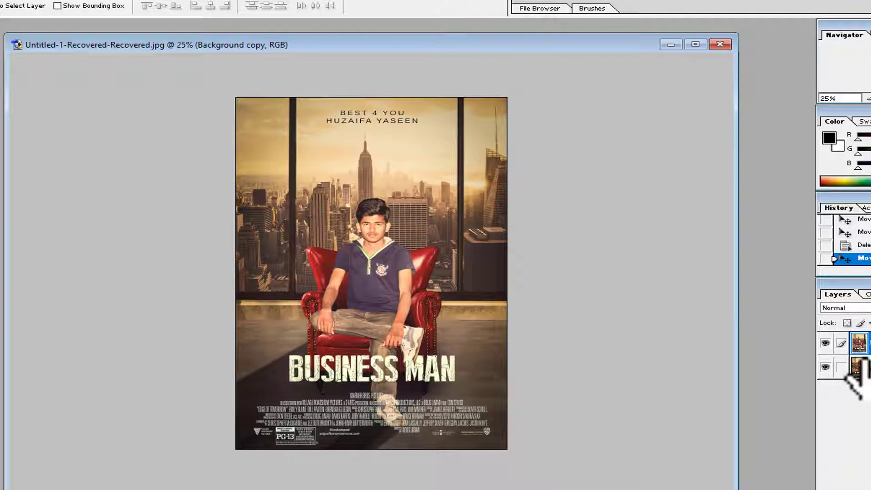
Step: Try free-transforming the Background copy layer to 119.2% width and 74.7% height, and cancel the transform
key(ctrl+t)
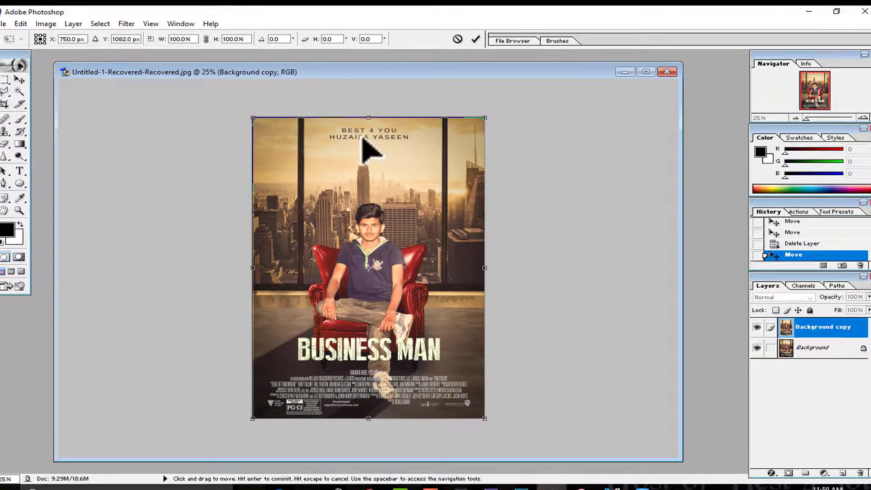
click(475, 39)
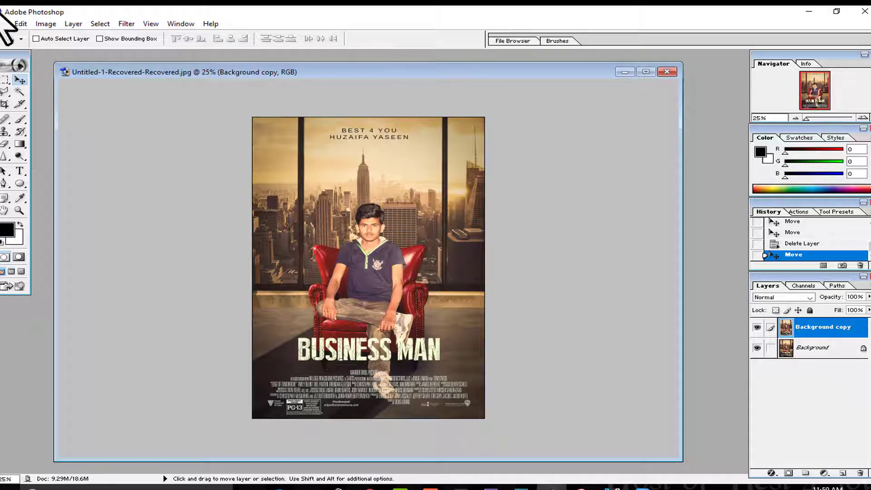
click(22, 24)
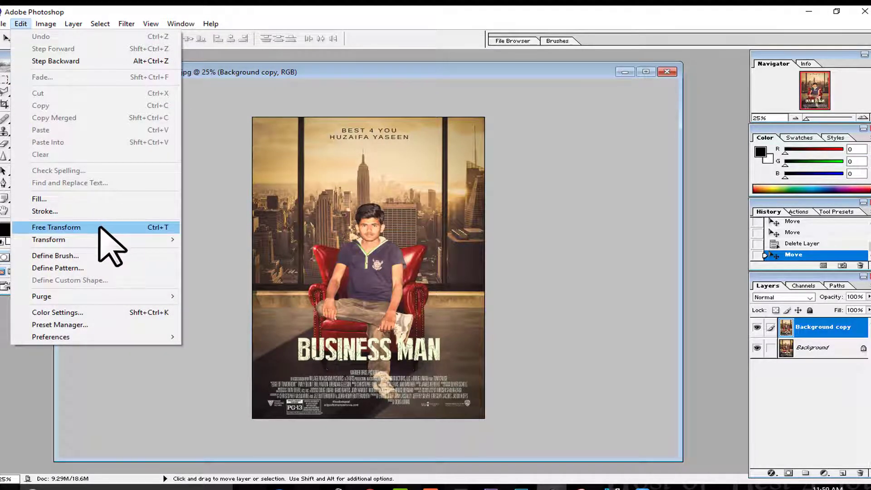
click(56, 228)
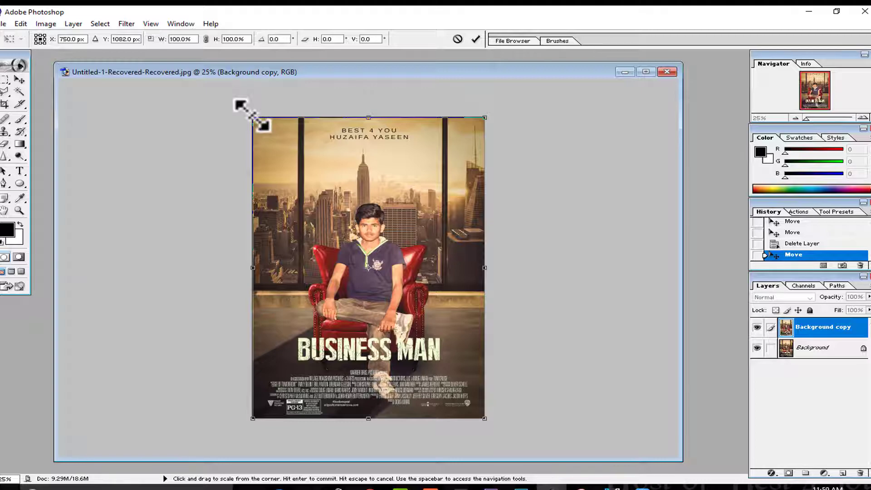
drag(252, 118, 209, 193)
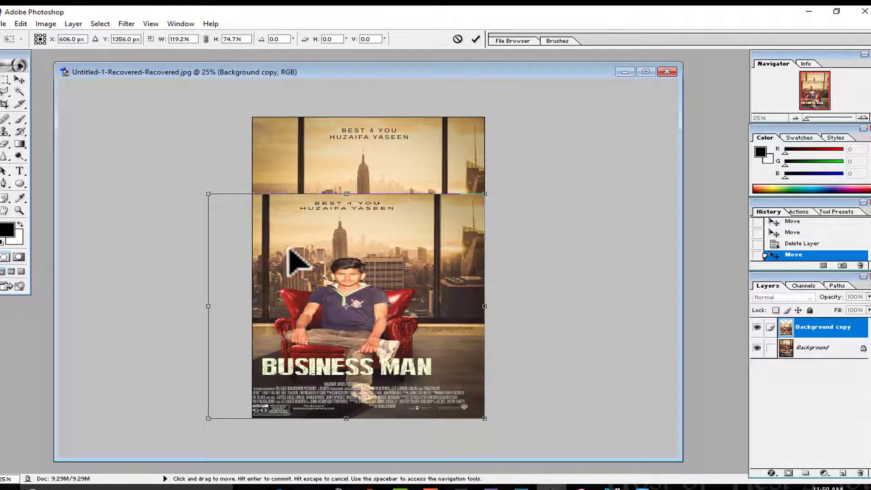
click(458, 41)
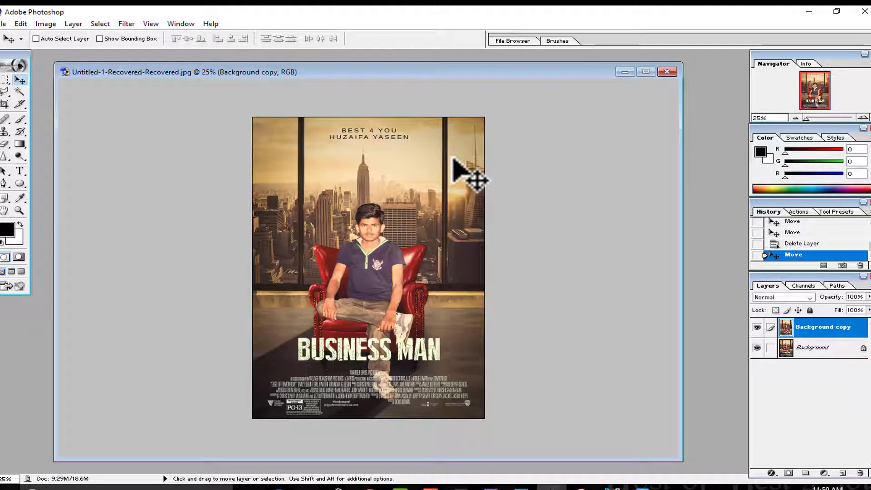
Step: Free-transform the Background copy layer, shrinking it proportionally to 60.5% and placing it over the upper-middle part of the poster
key(ctrl+t)
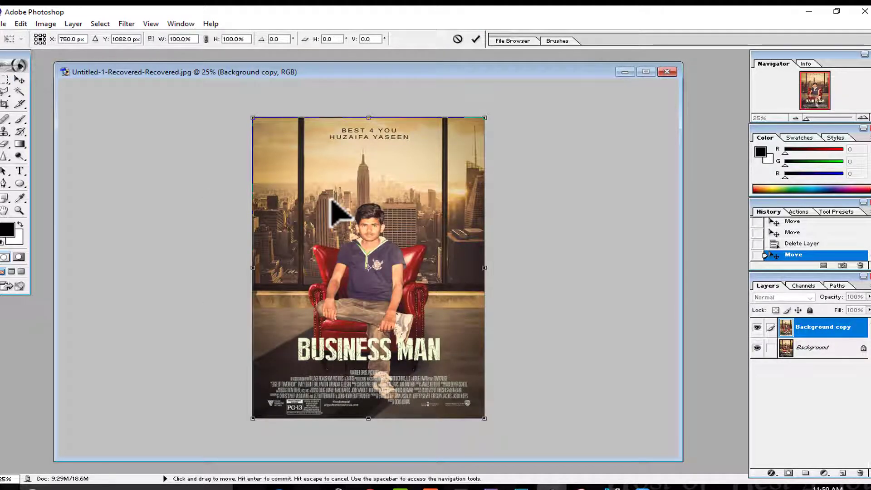
drag(259, 125, 330, 219)
drag(364, 241, 326, 172)
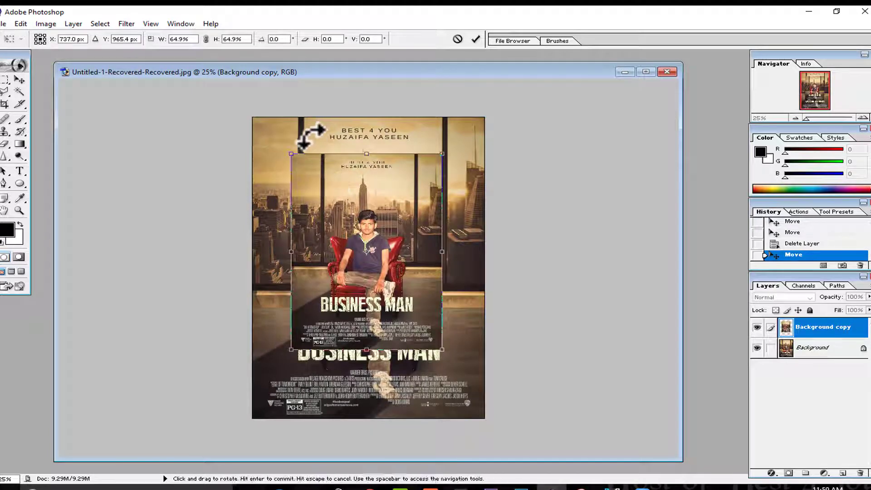
mouse_move(280, 148)
mouse_down()
mouse_move(213, 117)
mouse_move(325, 200)
mouse_move(411, 292)
mouse_move(273, 128)
mouse_move(295, 162)
mouse_move(277, 154)
mouse_up()
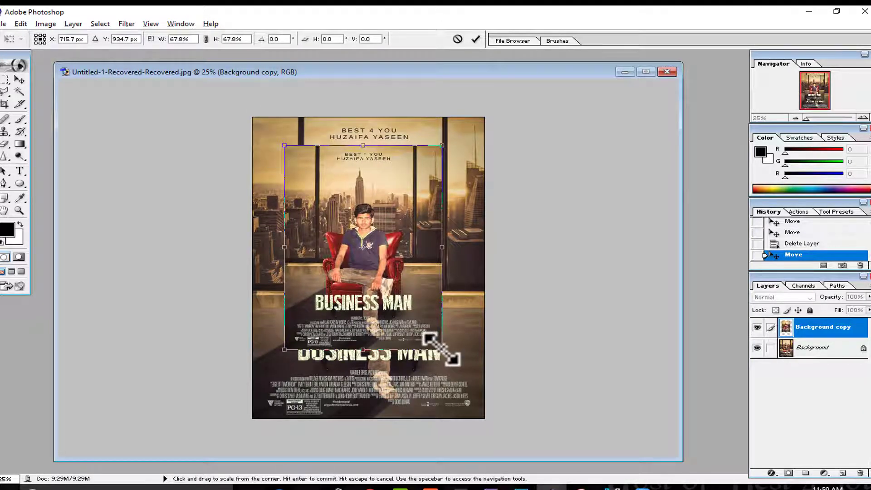
mouse_move(441, 349)
mouse_down()
mouse_move(473, 403)
mouse_move(433, 340)
mouse_up()
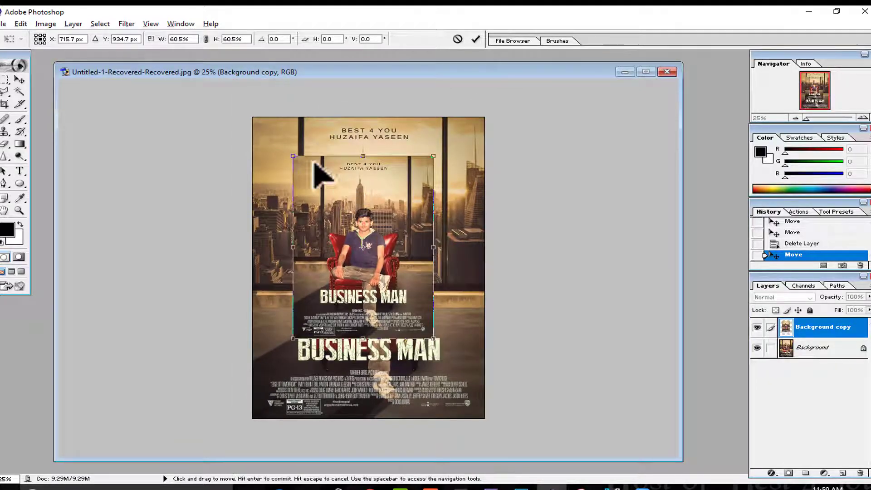
Step: Scale the Background copy proportionally to 28.1%, enlarge it to 50.4% over the seated man, and cancel the whole transform
drag(290, 153, 377, 286)
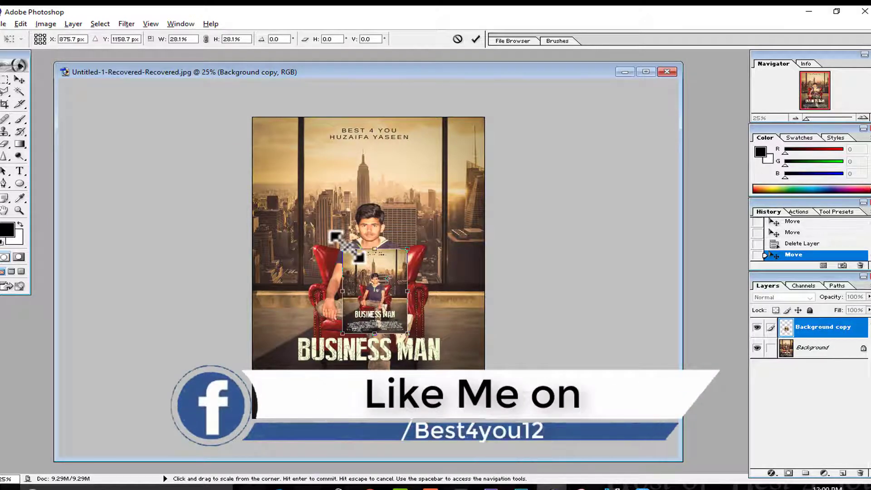
drag(345, 248, 307, 225)
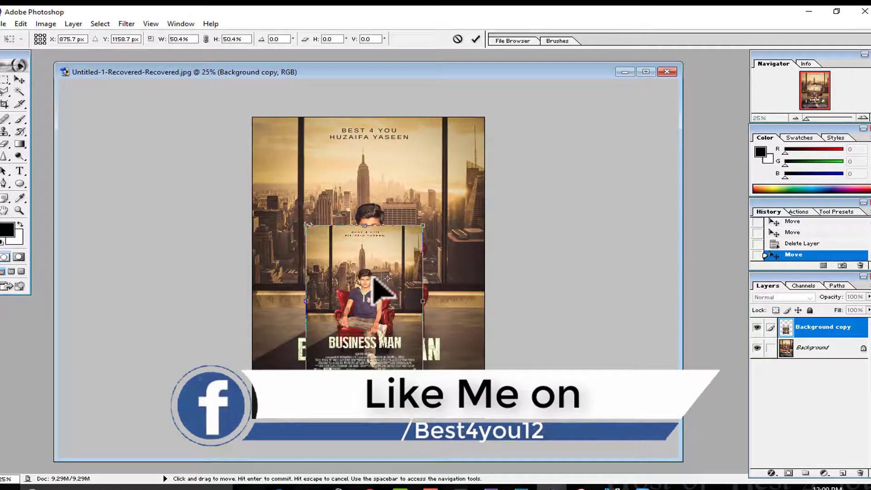
drag(373, 297, 385, 256)
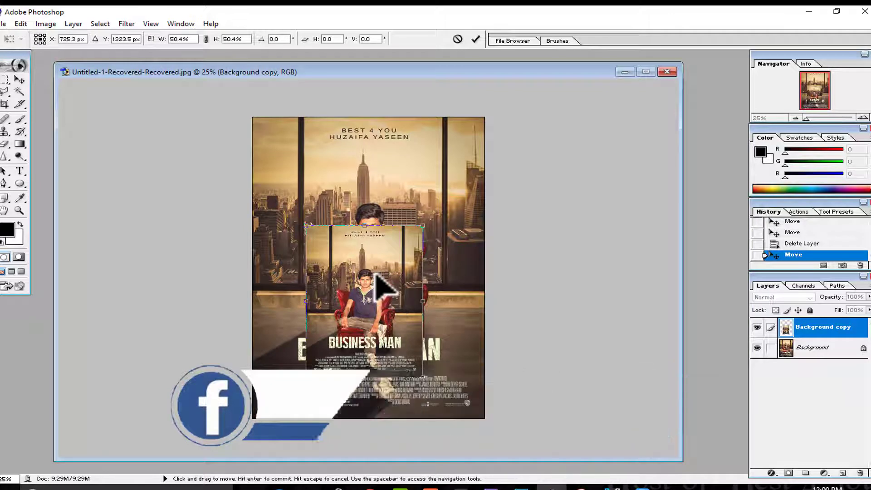
click(458, 39)
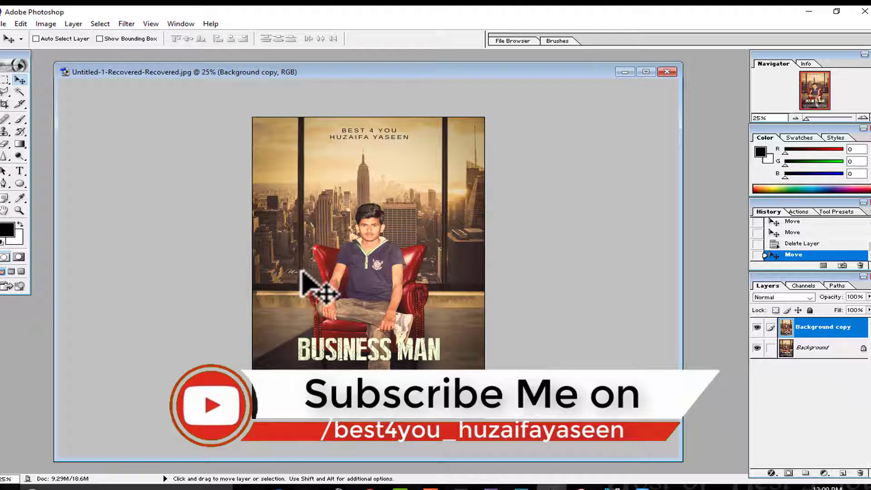
Step: Free-transform the Background copy by scaling it to 81.1% and distorting its corners into a wide tilted shape, and shift it slightly right
key(ctrl+t)
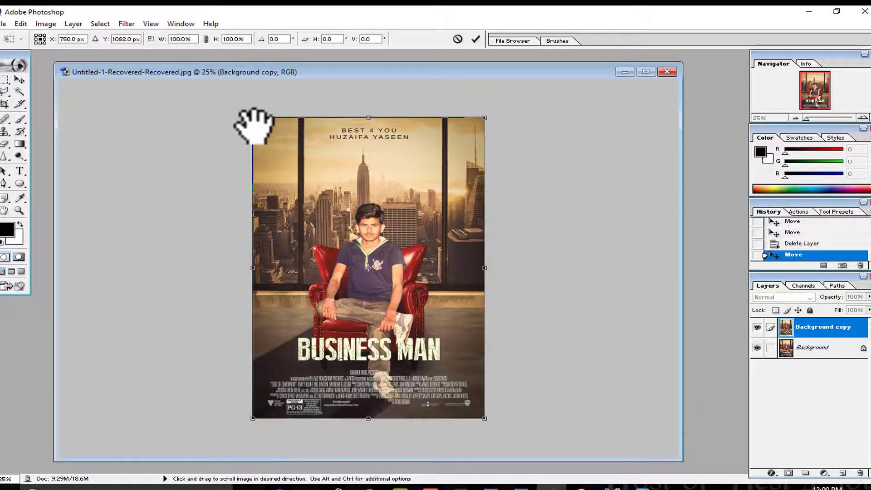
drag(253, 118, 273, 153)
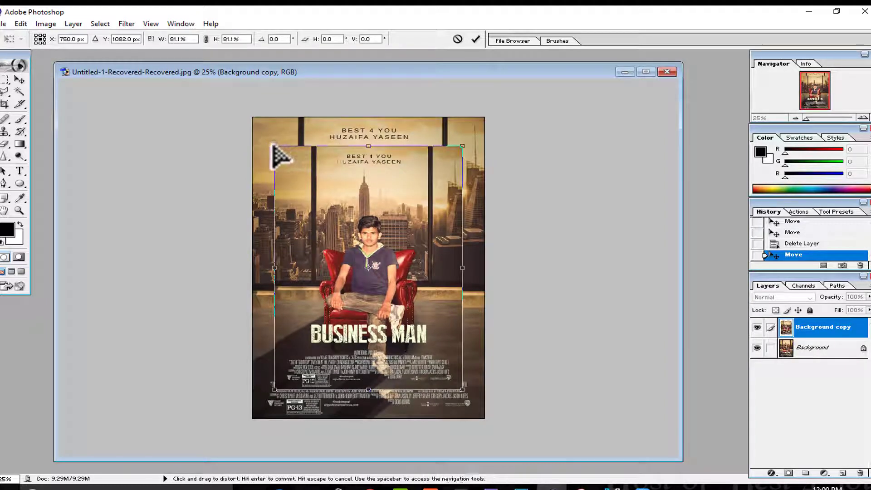
drag(273, 147, 257, 130)
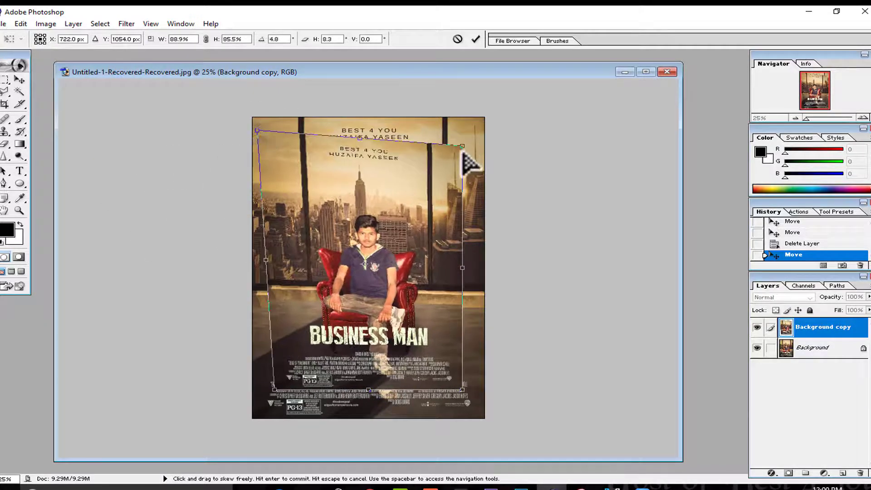
drag(463, 146, 503, 107)
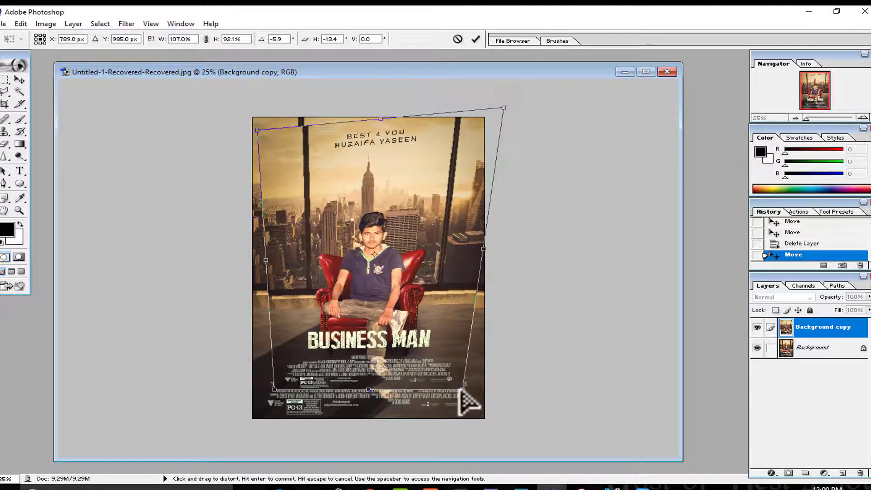
drag(462, 390, 544, 387)
drag(274, 390, 186, 420)
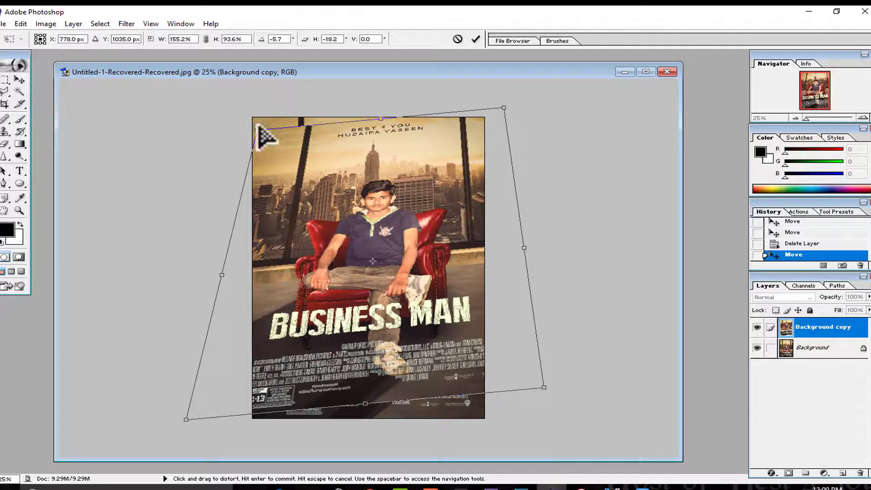
drag(257, 130, 144, 150)
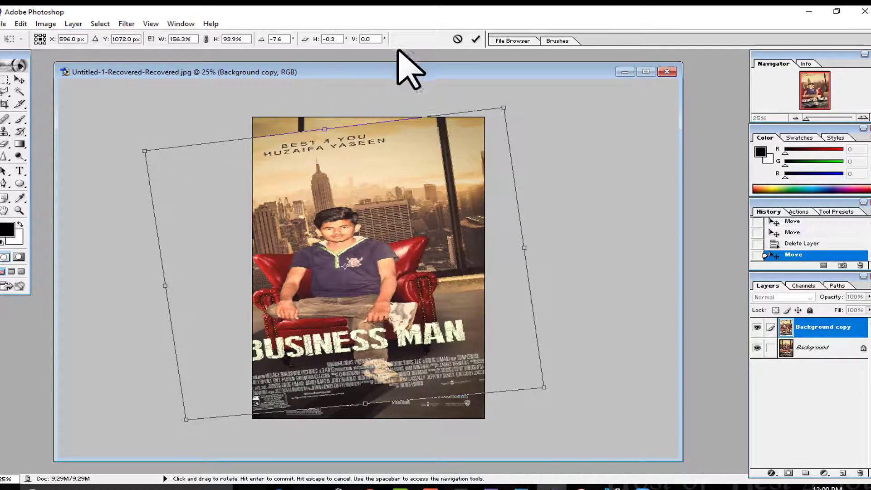
click(476, 40)
drag(370, 252, 399, 261)
Step: Create a white-filled layer directly above the Background, and undo a trial move of it
click(811, 347)
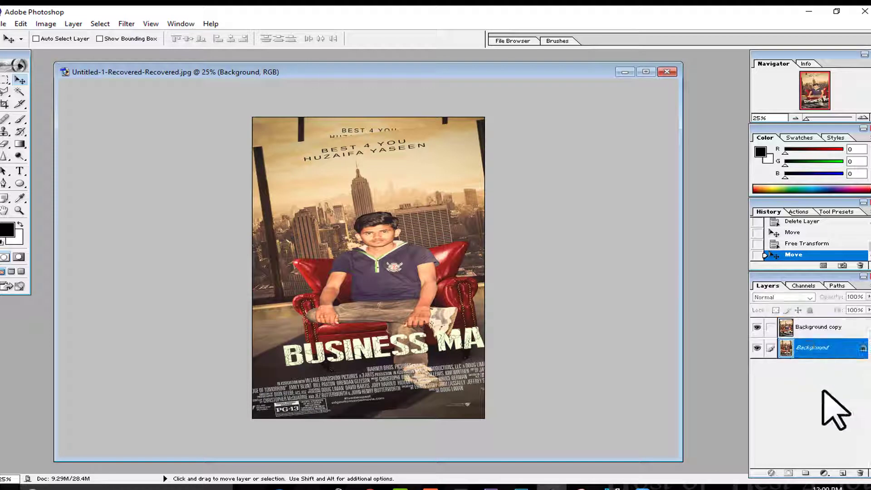
click(843, 473)
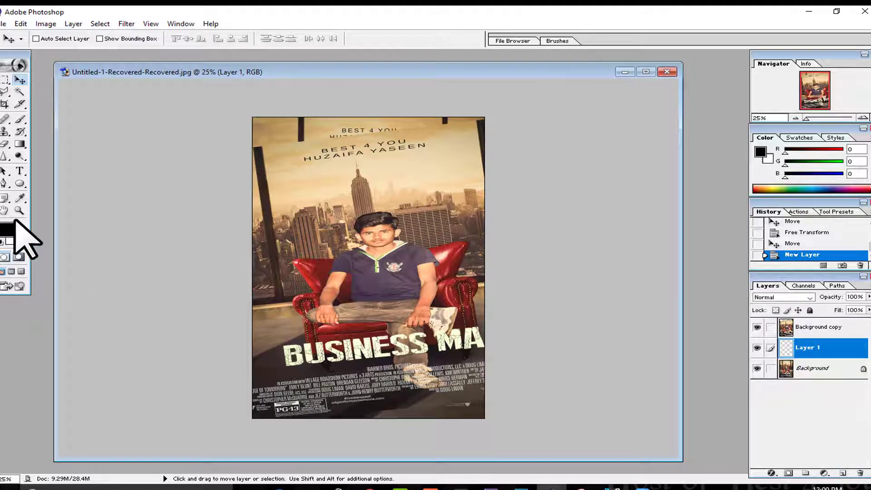
key(ctrl+BackSpace)
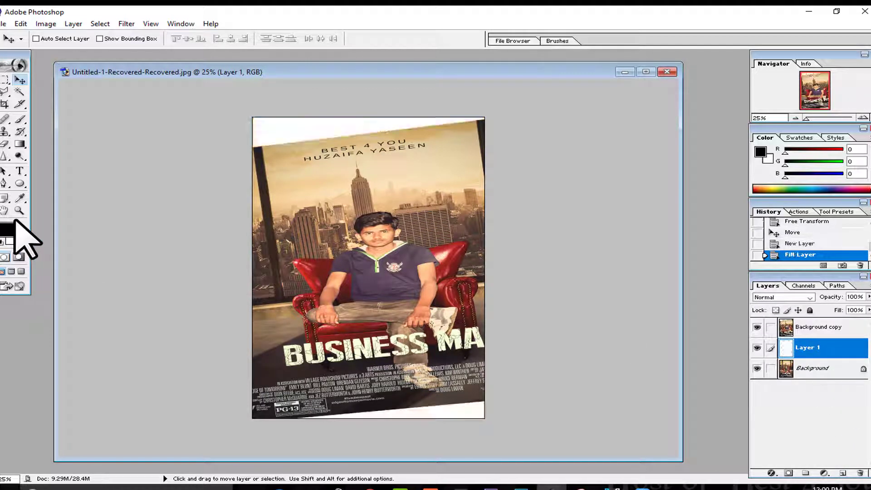
mouse_move(357, 276)
mouse_down()
mouse_move(475, 317)
mouse_move(366, 269)
mouse_up()
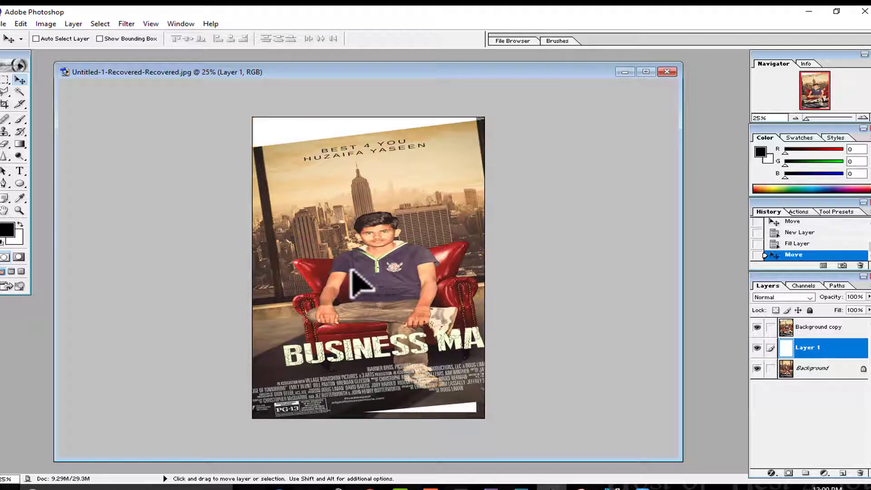
key(ctrl+z)
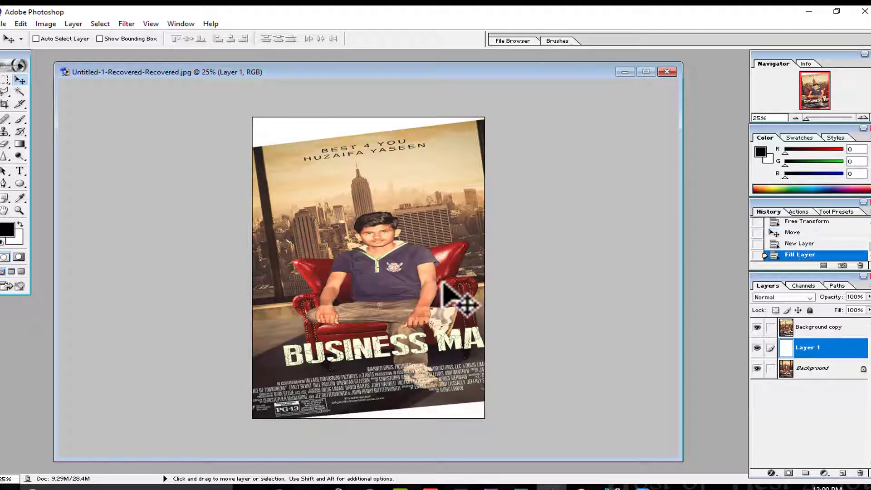
Step: Lock all properties of the white Layer 1 and try to move it
click(811, 311)
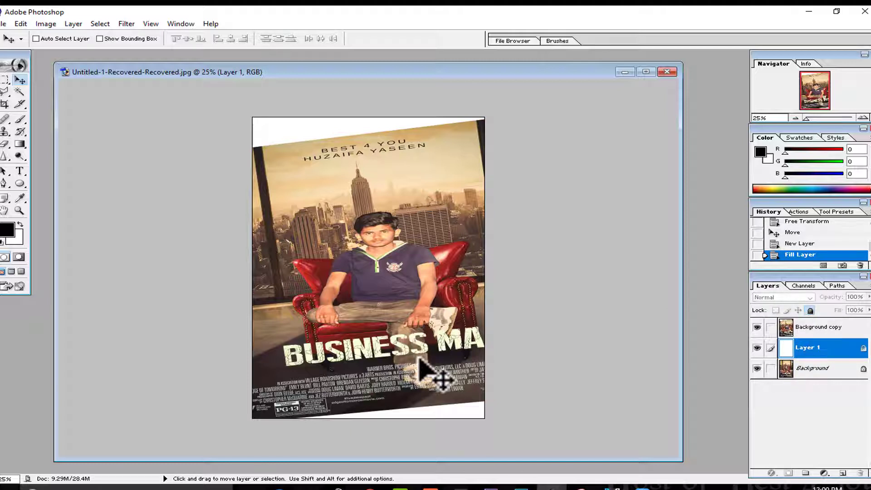
click(443, 410)
click(437, 193)
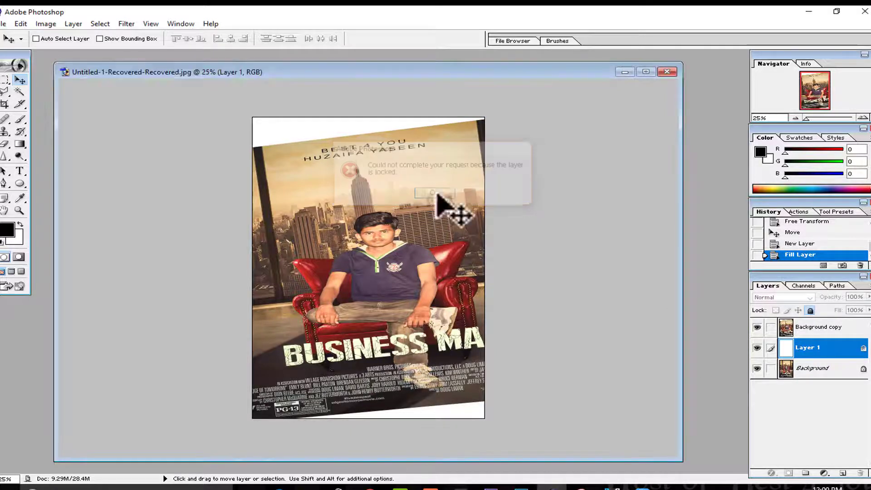
click(844, 368)
click(817, 348)
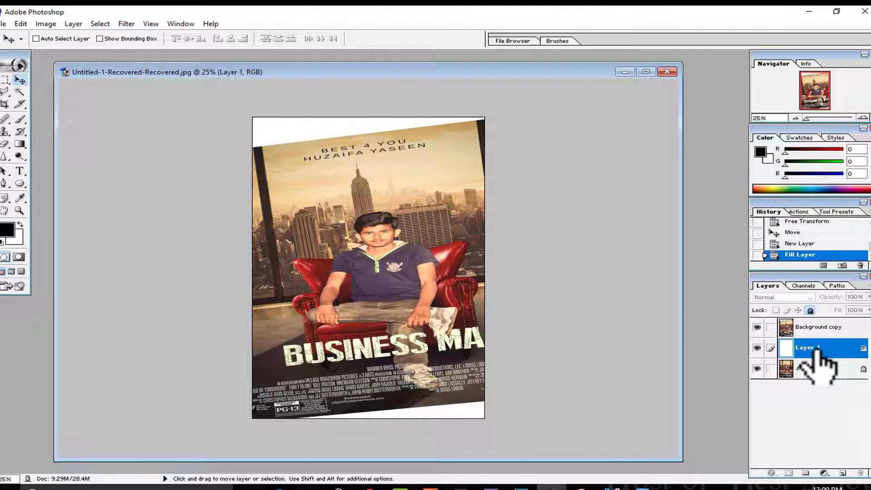
Step: Free-transform the Background copy to 48.3% width and 63.3% height, and move it near the centre of the white page
click(821, 327)
key(ctrl+t)
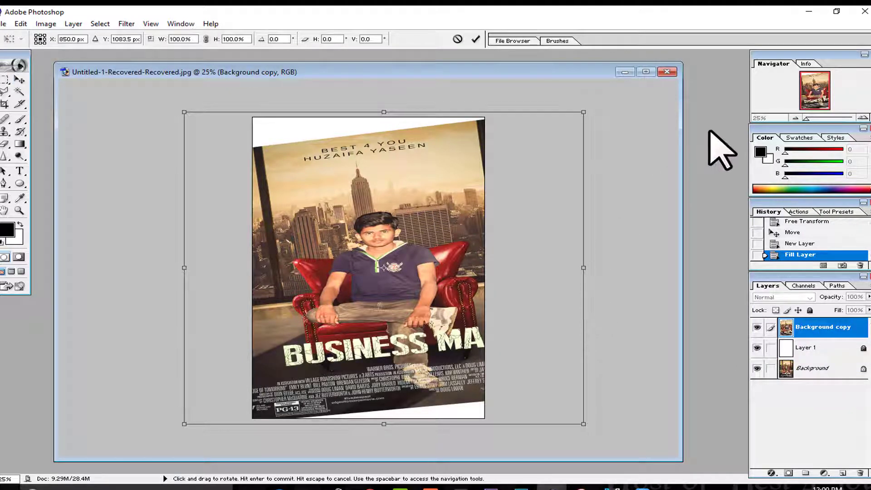
drag(586, 114, 510, 170)
drag(511, 265, 455, 265)
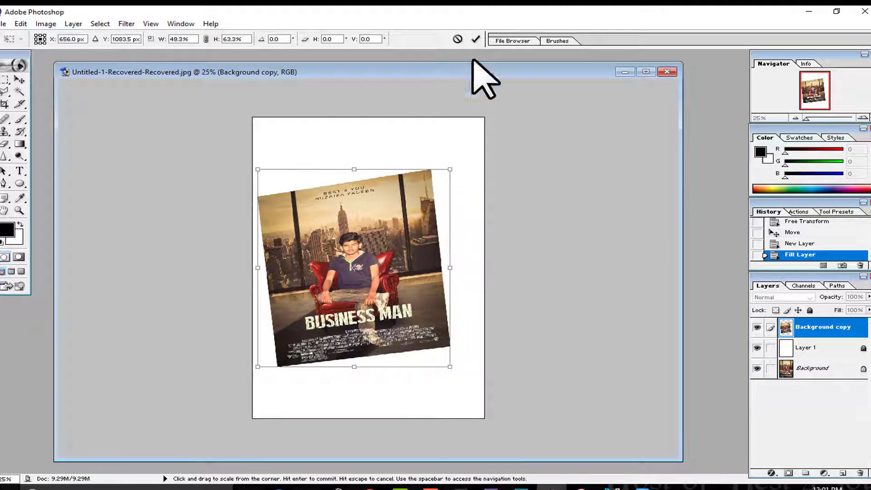
click(475, 39)
mouse_move(368, 258)
mouse_down()
mouse_move(379, 255)
mouse_move(380, 265)
mouse_up()
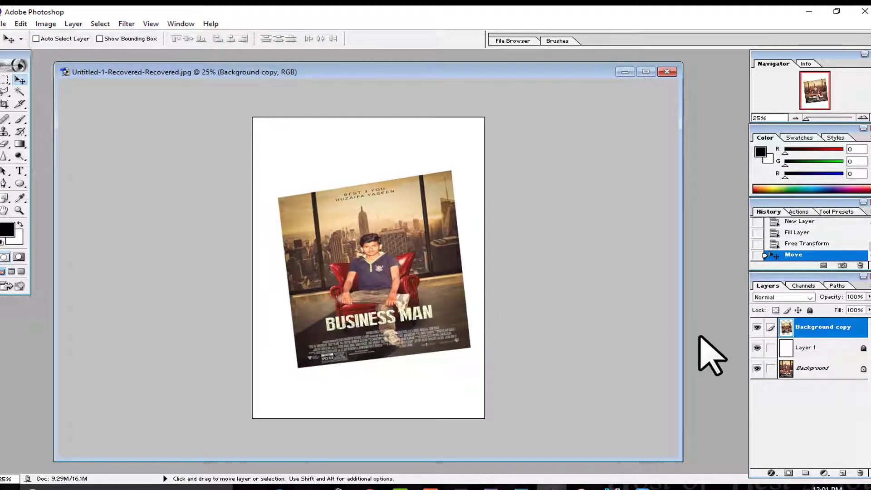
Step: Toggle the visibility of Layer 1 and Background copy off and on to compare the stacked layers
click(757, 348)
click(758, 348)
click(757, 348)
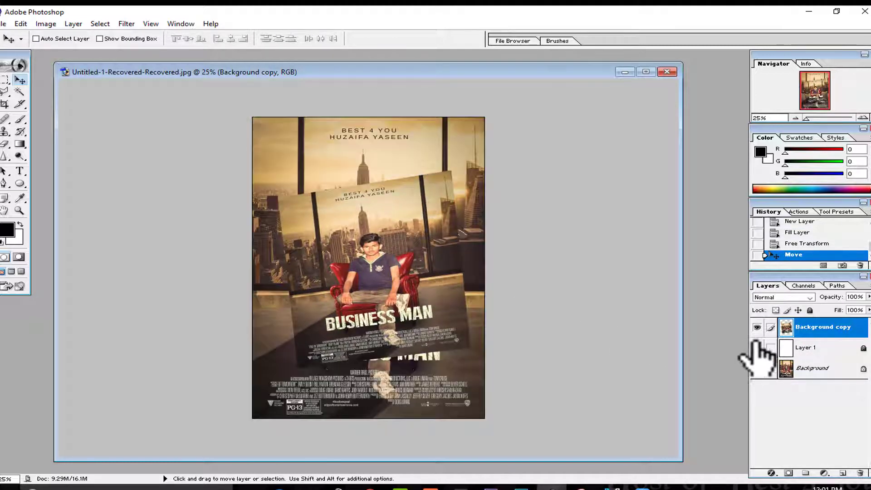
click(758, 327)
click(757, 327)
click(757, 348)
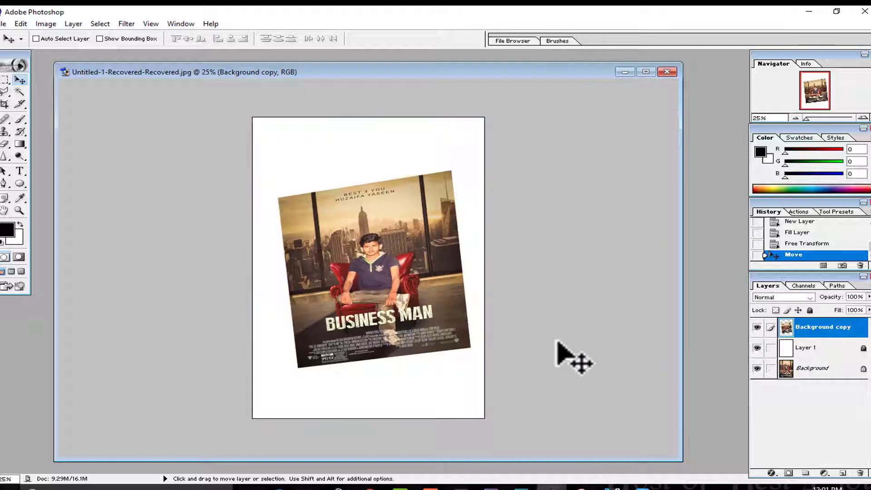
Step: Move the Background copy left, scale it to 67.0% width and 75.8% height, and place it in the page's upper-left area
drag(446, 300, 450, 300)
key(ctrl+t)
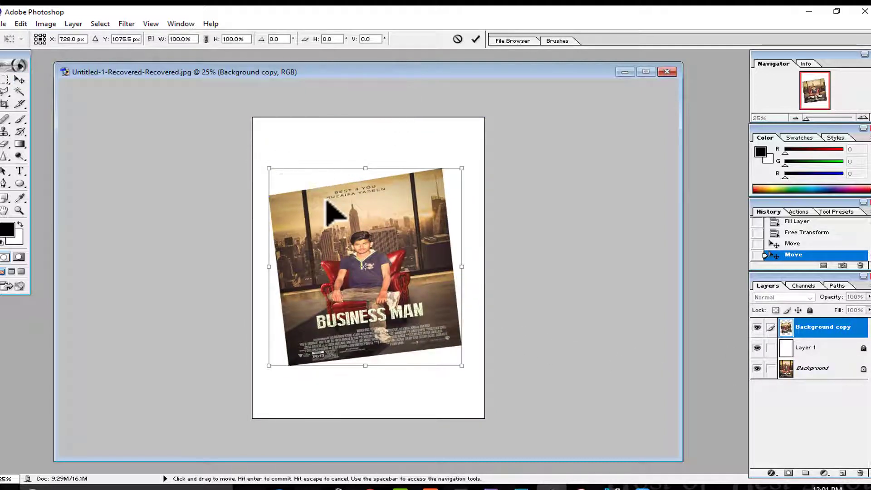
right_click(386, 216)
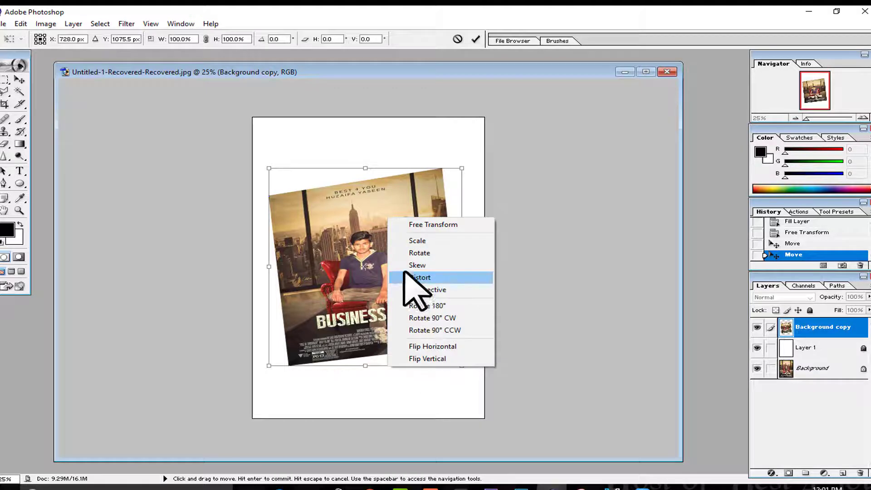
click(413, 241)
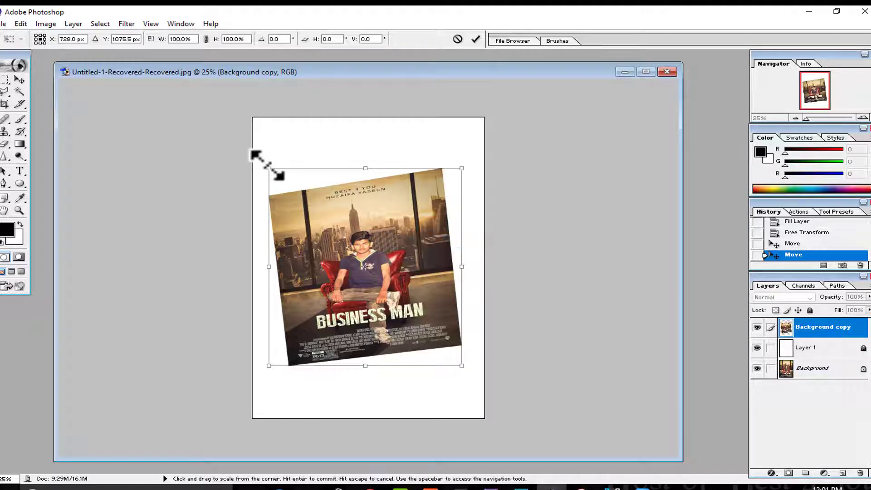
drag(269, 166, 200, 105)
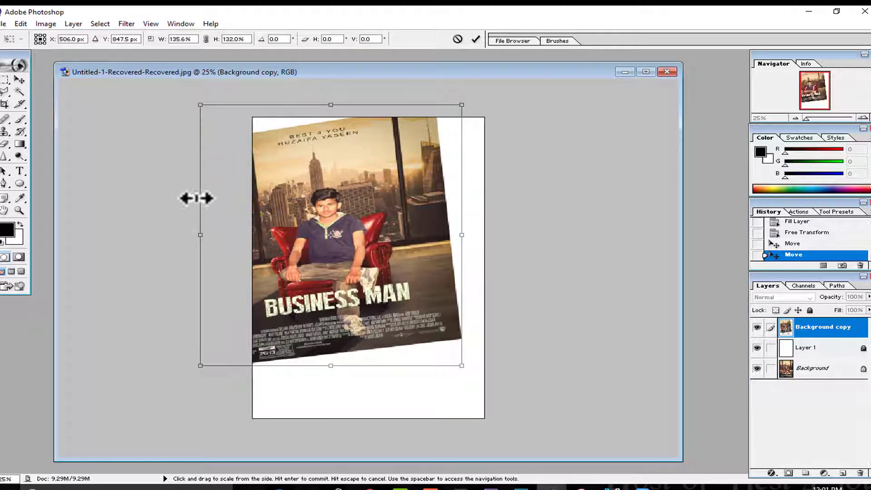
drag(211, 240, 264, 184)
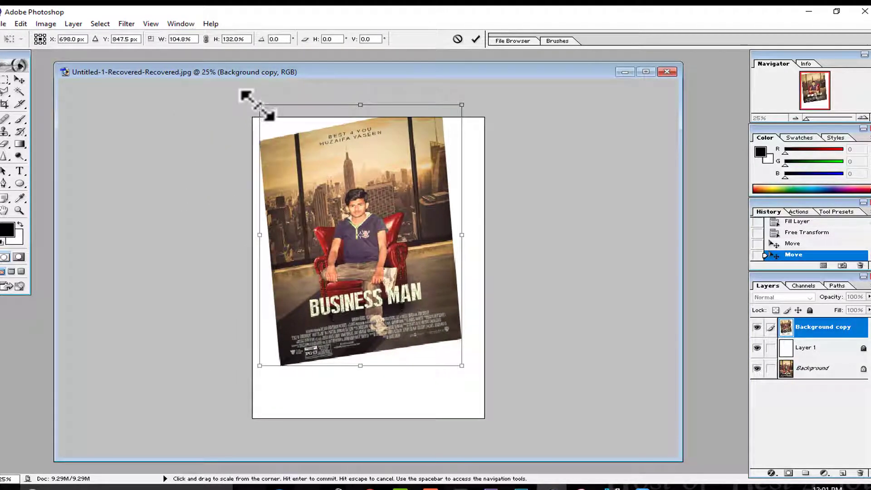
drag(259, 105, 252, 216)
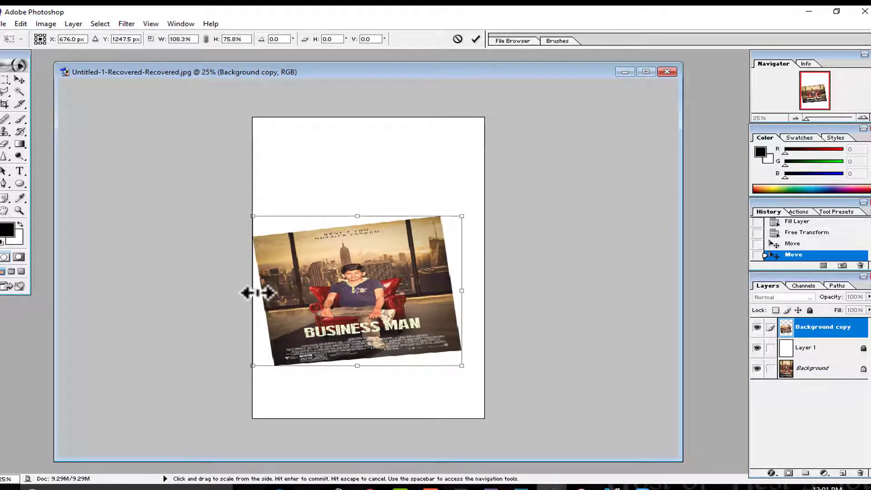
drag(255, 291, 335, 291)
drag(363, 261, 275, 167)
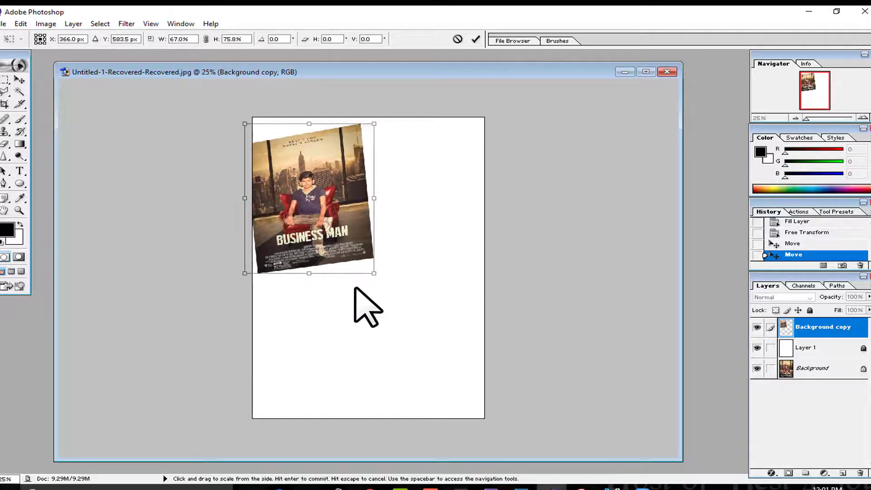
Step: Scale the Background copy up to 120.8% width and 155.2% height so it spans the white page, and apply the transform
drag(365, 271, 377, 303)
drag(449, 396, 485, 418)
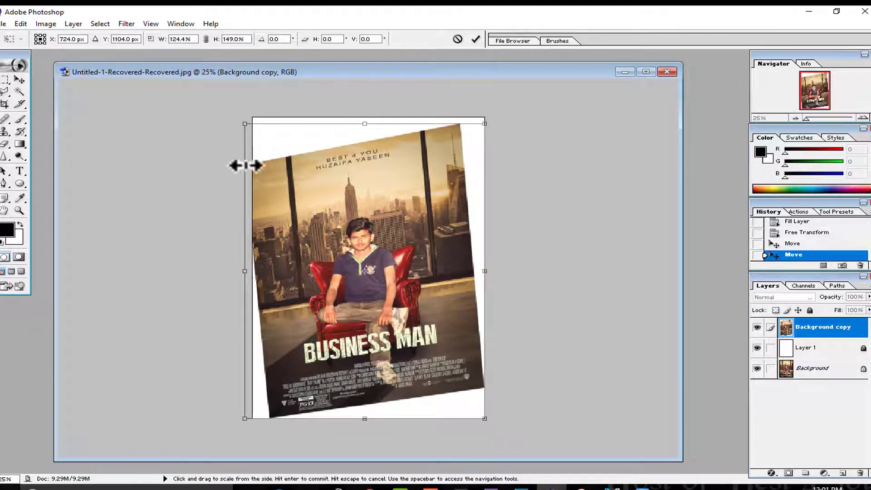
drag(255, 173, 258, 170)
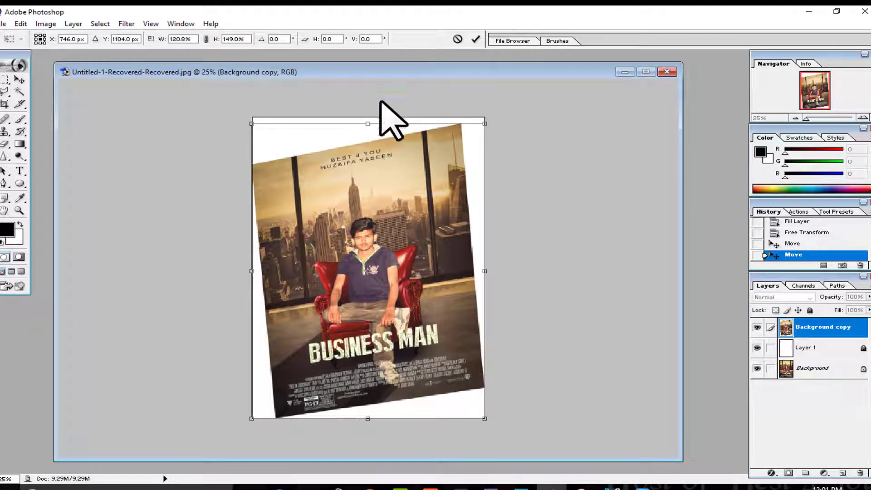
drag(369, 123, 368, 111)
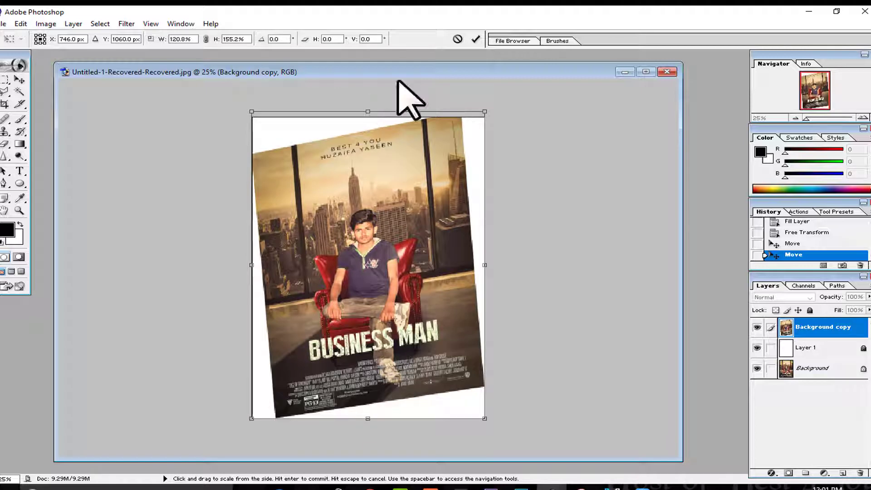
click(475, 40)
right_click(424, 193)
click(372, 177)
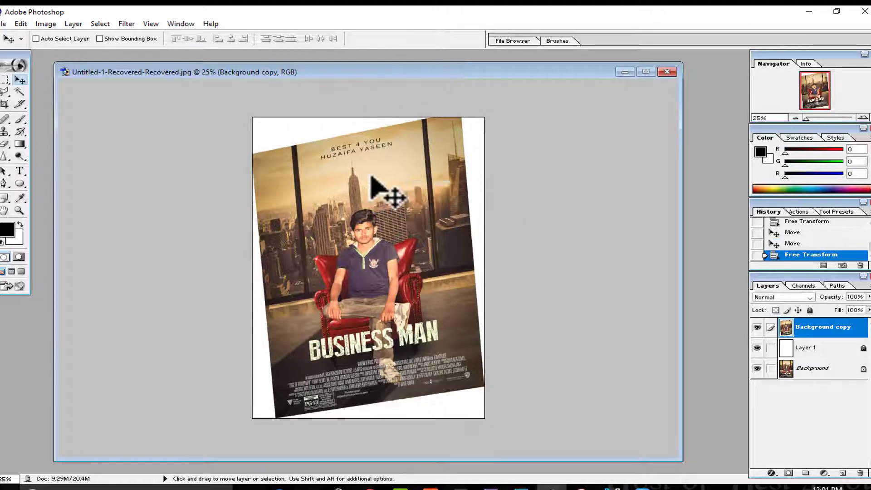
Step: Rotate the Background copy by 3.5° with Free Transform, apply it, and move the layer slightly down the page
key(ctrl+t)
right_click(375, 212)
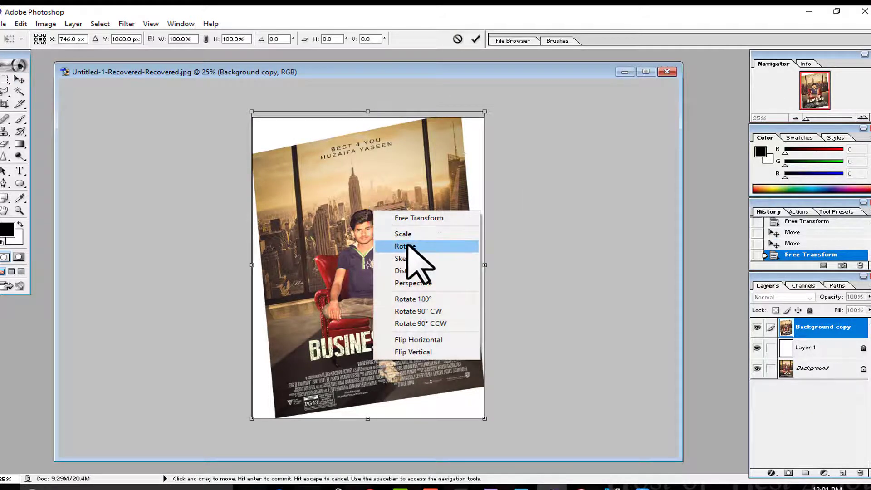
click(407, 246)
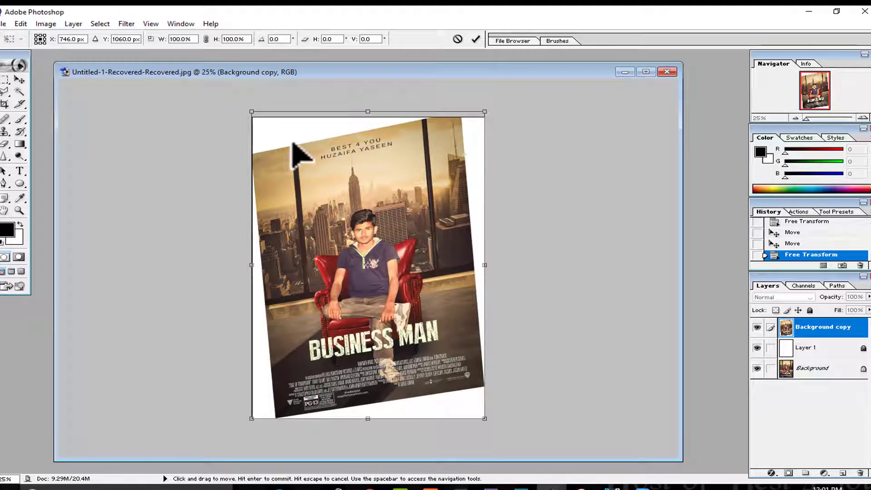
mouse_move(266, 101)
mouse_down()
mouse_move(344, 91)
mouse_move(181, 266)
mouse_move(272, 185)
mouse_move(321, 244)
mouse_move(285, 82)
mouse_move(271, 95)
mouse_up()
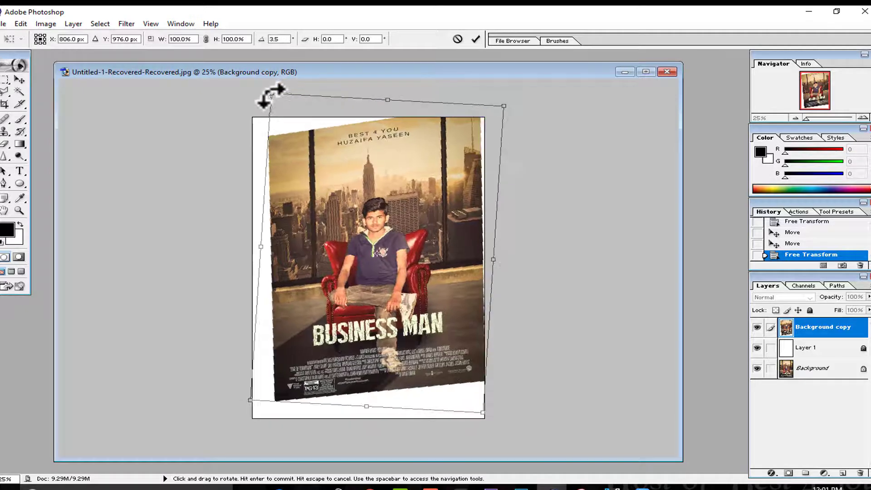
click(476, 39)
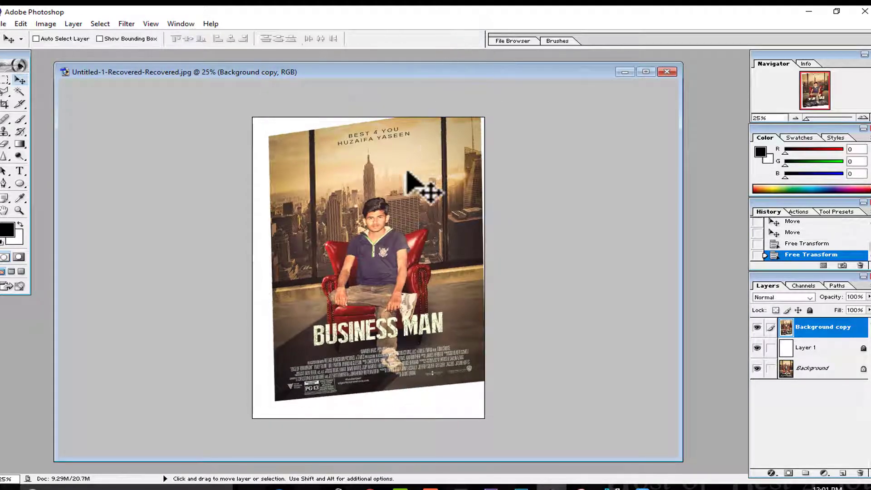
drag(407, 173, 405, 196)
Step: Try skewing the Background copy so its left edge becomes much shorter than its right edge
key(ctrl+t)
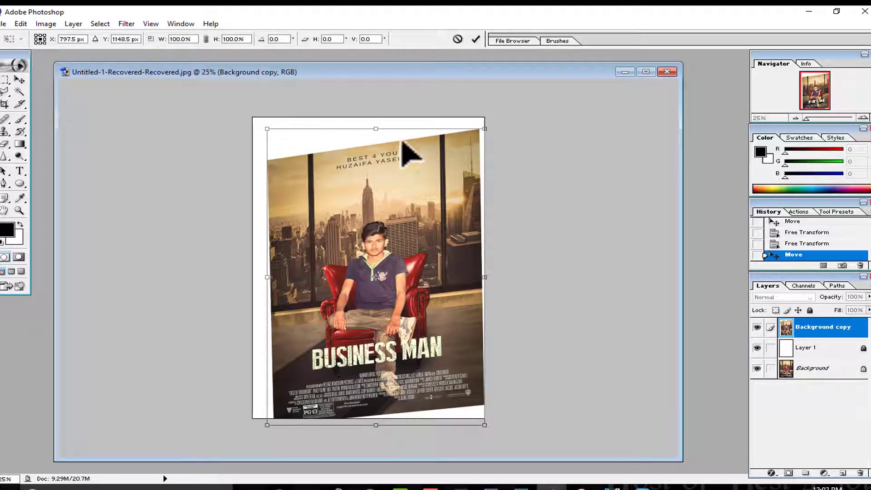
right_click(386, 183)
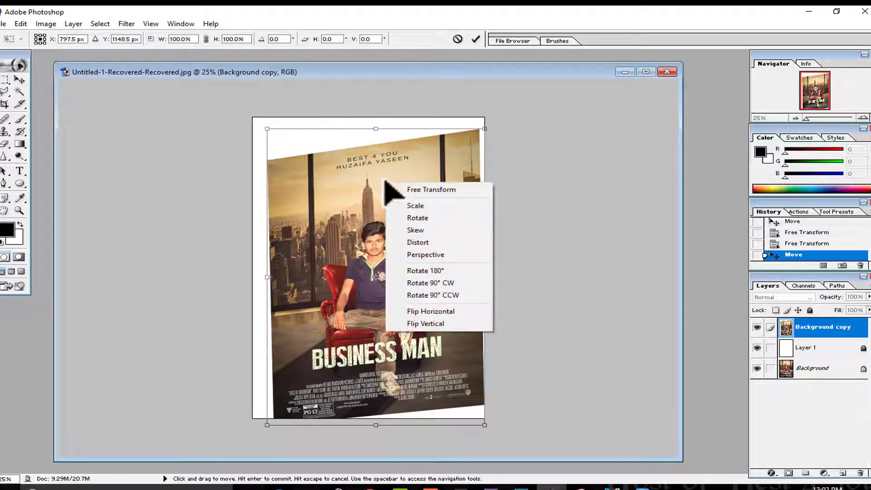
click(404, 232)
drag(264, 129, 268, 201)
drag(300, 261, 296, 216)
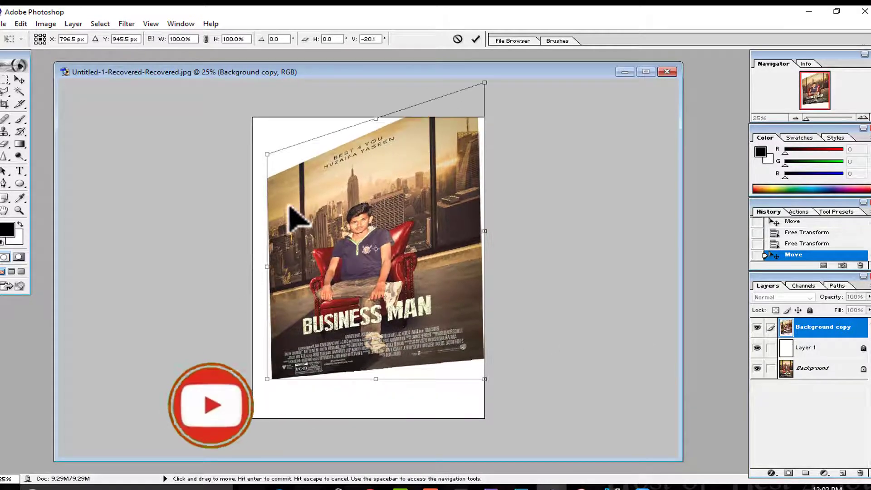
drag(266, 154, 267, 217)
drag(267, 379, 277, 323)
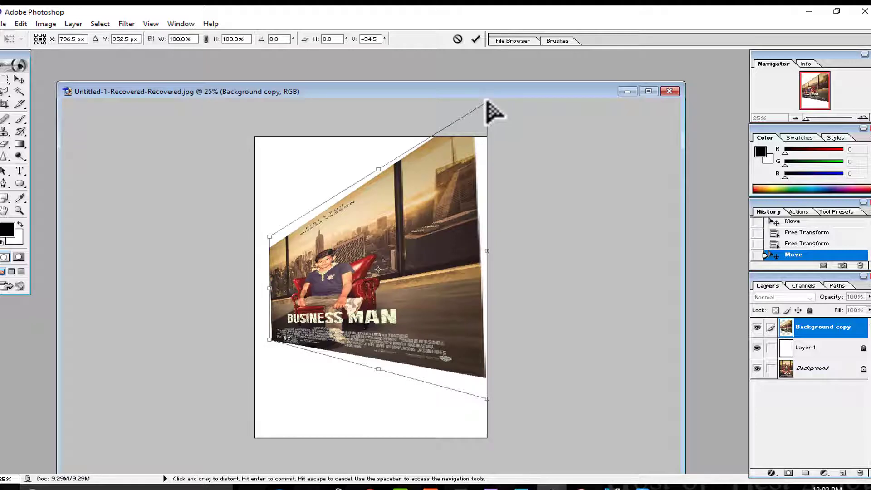
Step: Try reshaping the poster further by skewing its right corners and side edges, and cancel the whole transform
drag(486, 101, 468, 203)
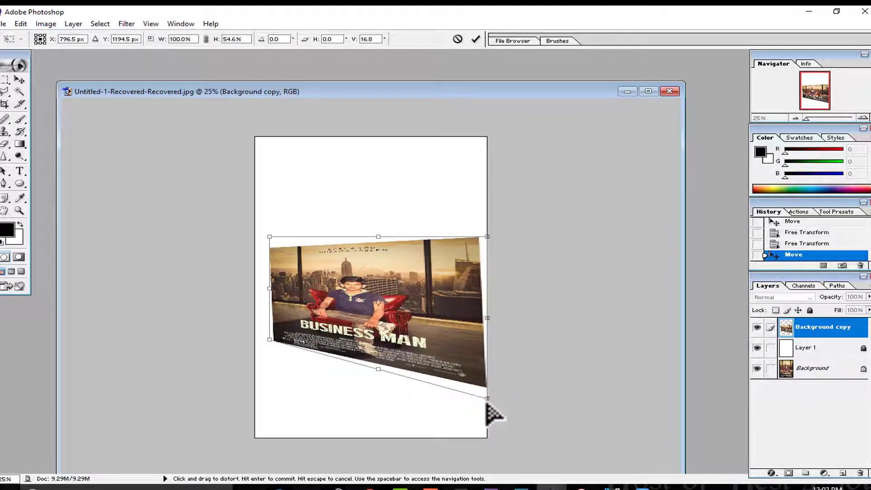
drag(488, 399, 488, 374)
drag(453, 332, 444, 310)
drag(369, 334, 395, 341)
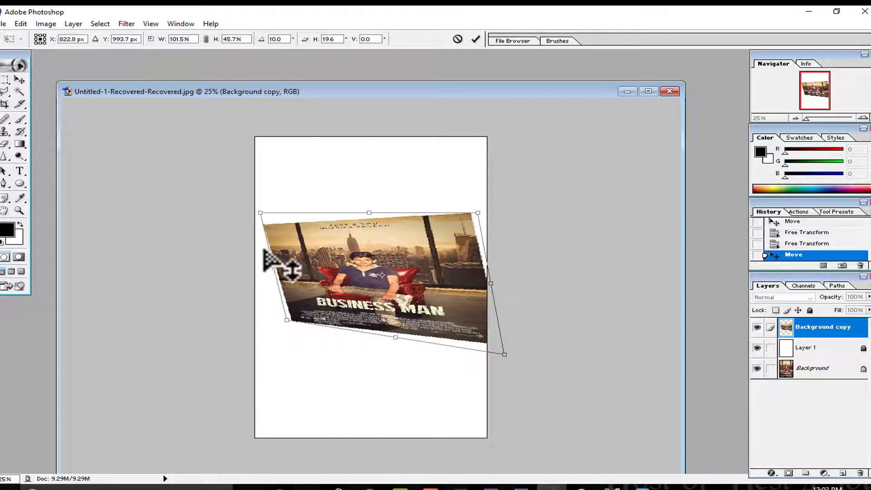
drag(281, 272, 293, 370)
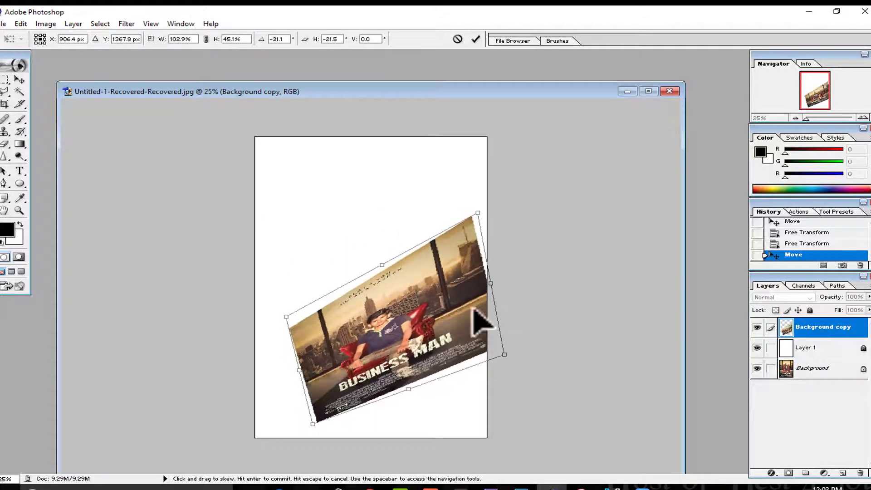
drag(490, 238, 460, 209)
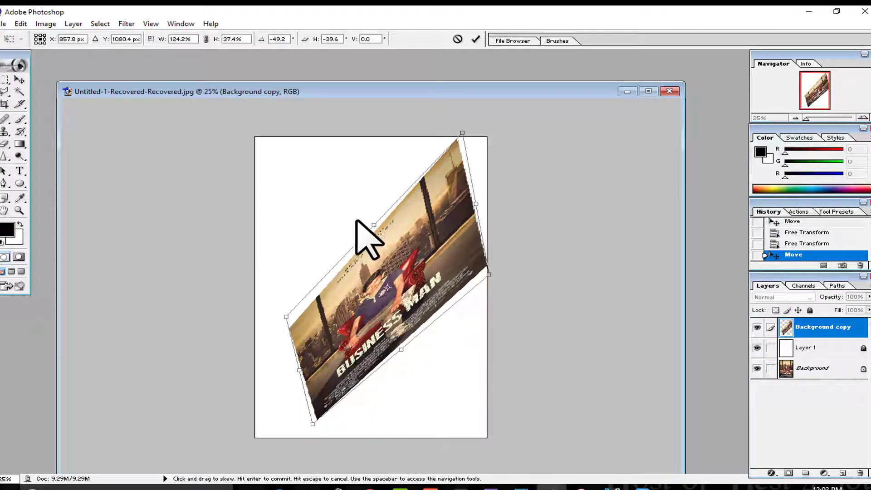
drag(360, 240, 547, 253)
click(457, 39)
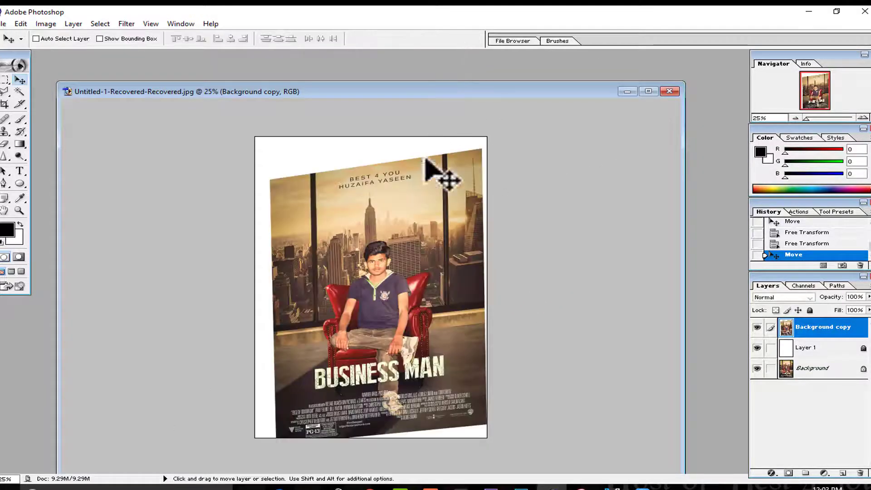
Step: Apply a Perspective transform with -24.7 vertical skew that shortens the Background copy's left edge, and nudge the layer slightly
key(ctrl+t)
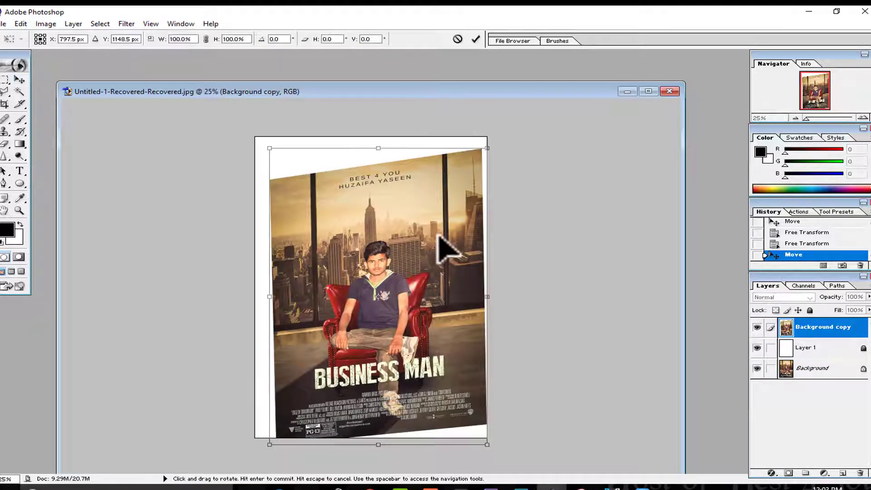
right_click(435, 248)
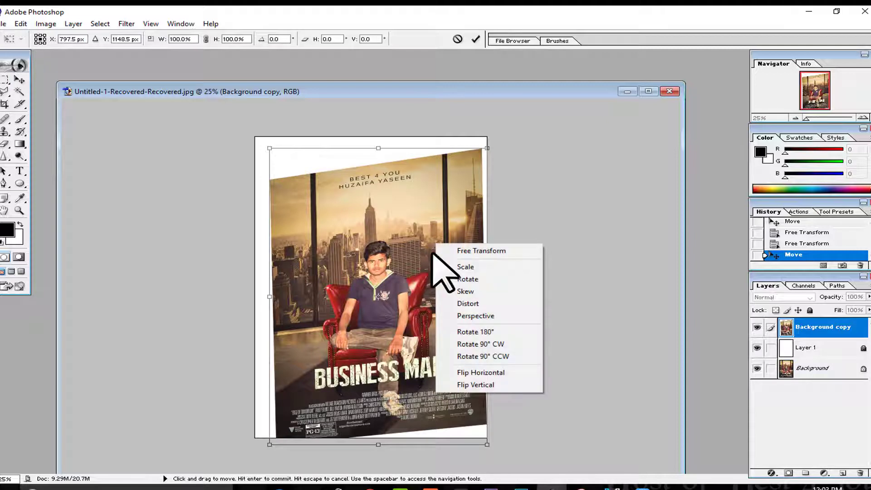
click(475, 316)
drag(399, 263, 395, 255)
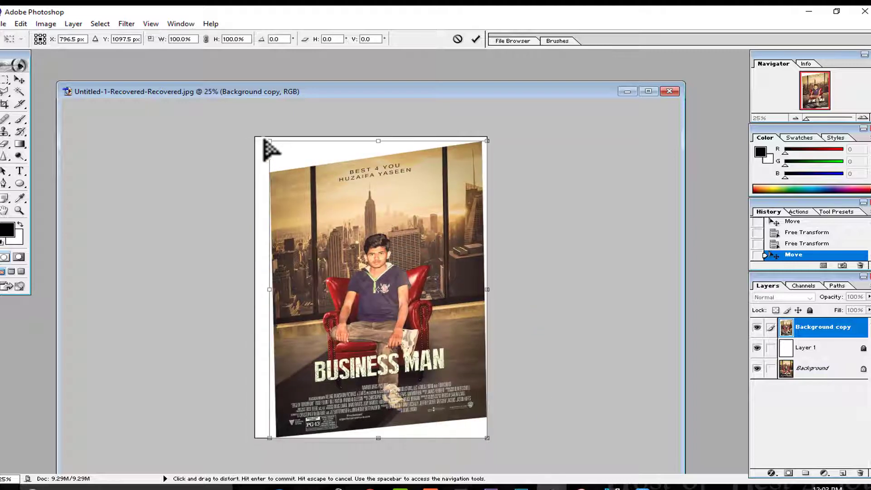
drag(274, 146, 282, 179)
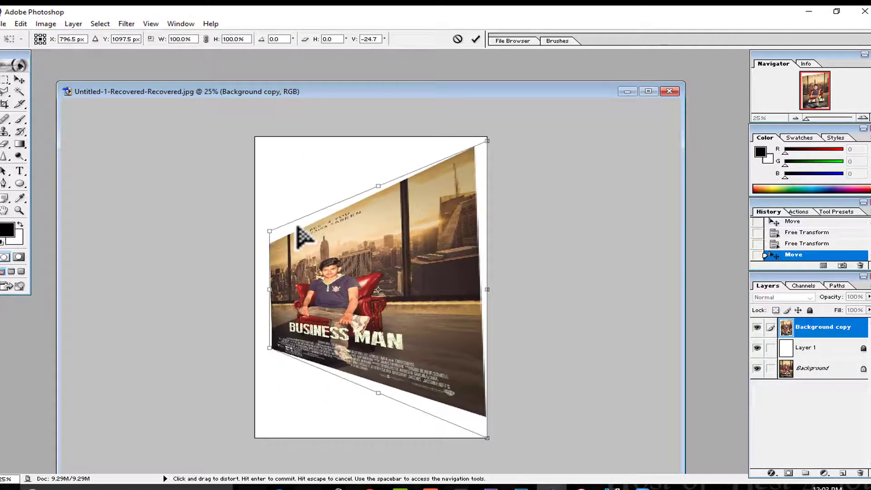
click(476, 39)
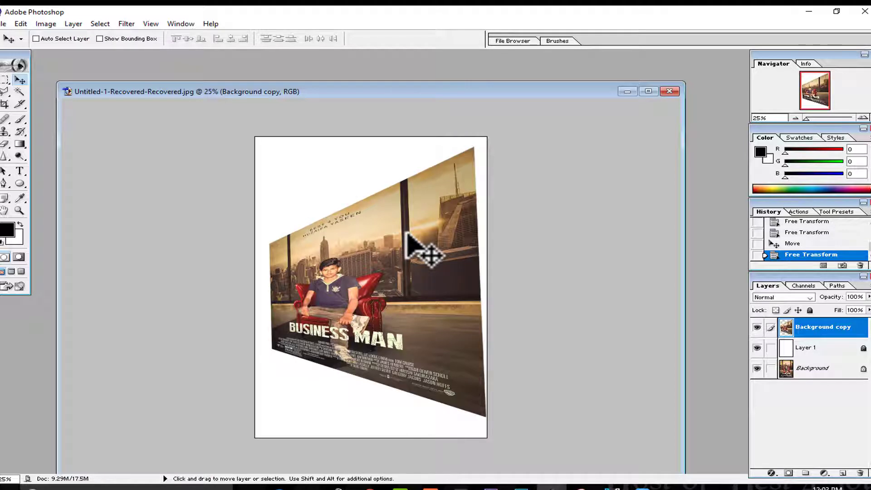
mouse_move(423, 261)
mouse_down()
mouse_move(402, 269)
mouse_move(424, 260)
mouse_up()
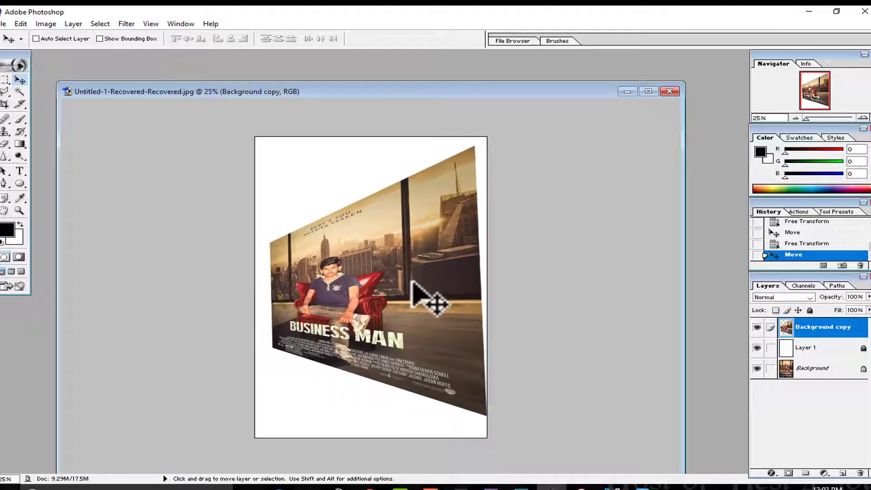
Step: Start a Free Transform on the Background copy, shift it to the page's left edge, and skew its top edge sideways by -24.7°
key(ctrl+t)
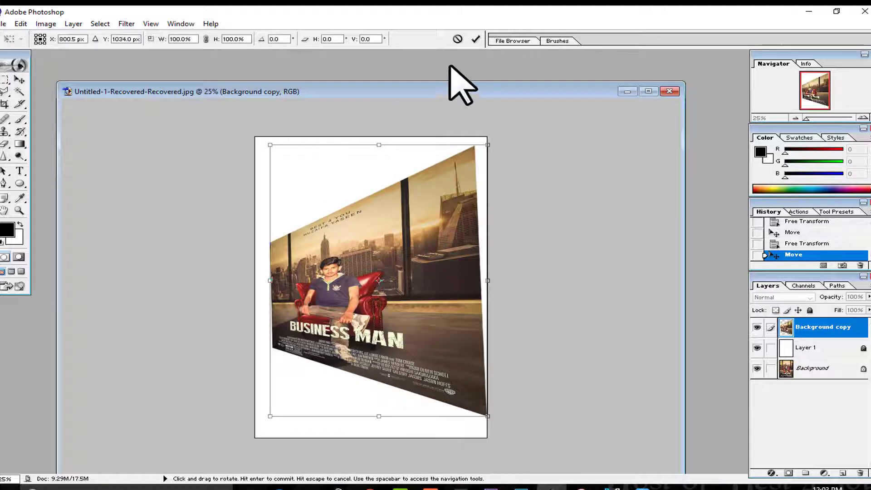
mouse_move(293, 166)
mouse_down()
mouse_move(333, 167)
mouse_move(276, 166)
mouse_up()
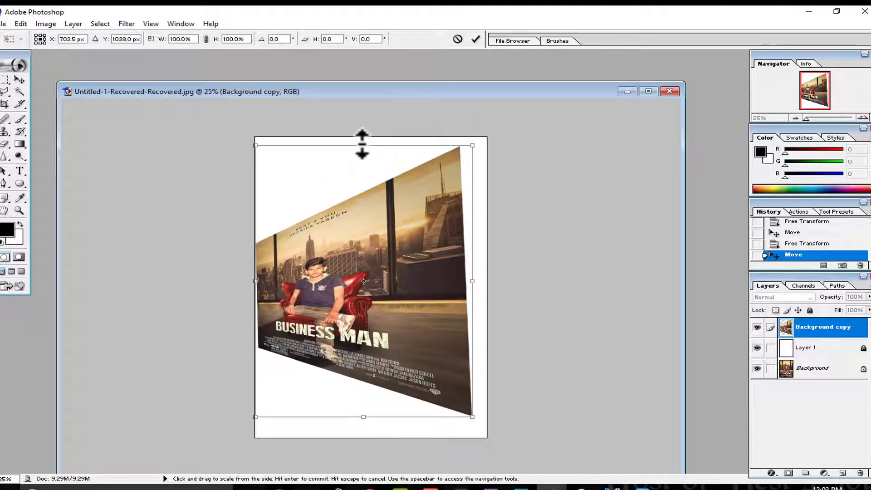
drag(364, 146, 476, 193)
Step: Distort the Background copy by lowering its right side and reshaping its upper corners, and apply the transform
right_click(374, 198)
click(404, 271)
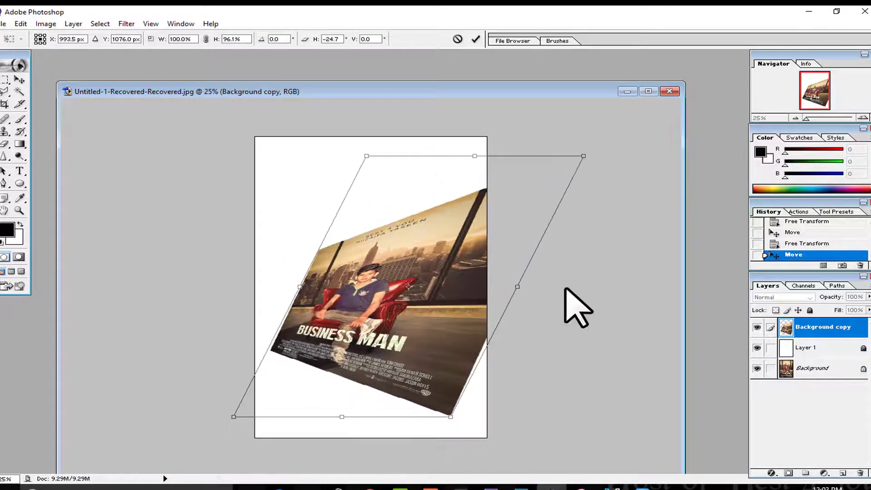
drag(517, 286, 484, 350)
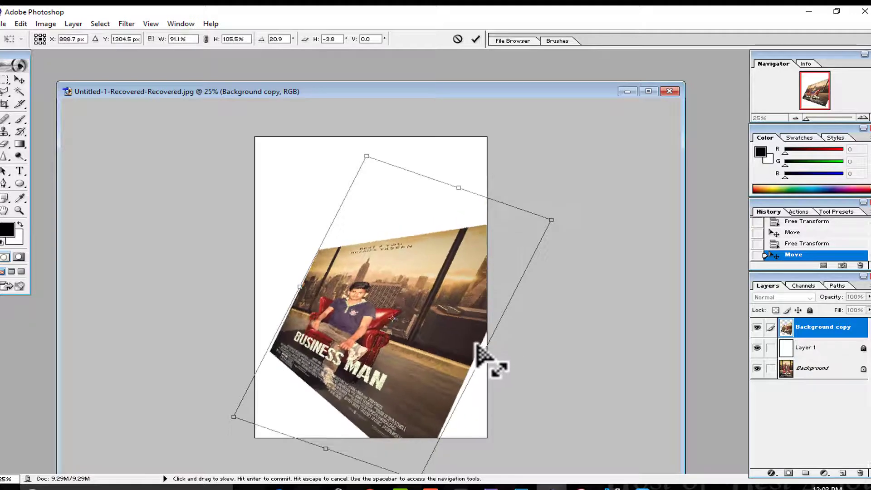
drag(551, 219, 516, 193)
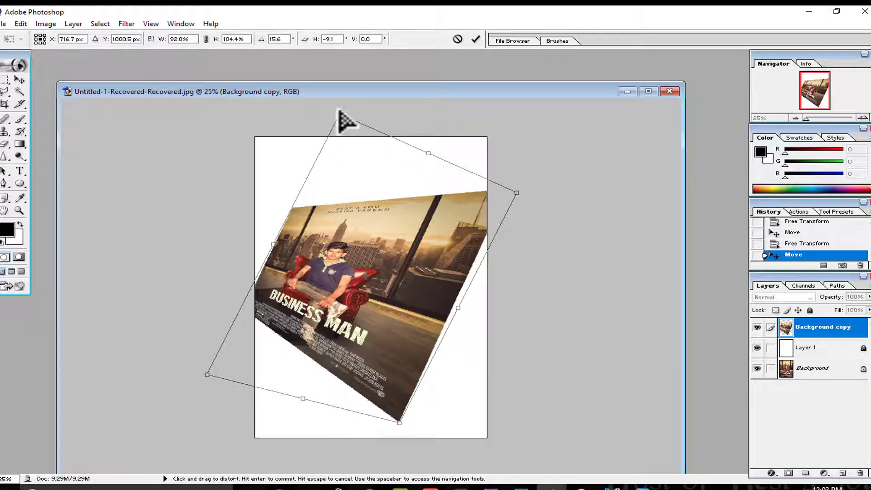
drag(342, 117, 372, 129)
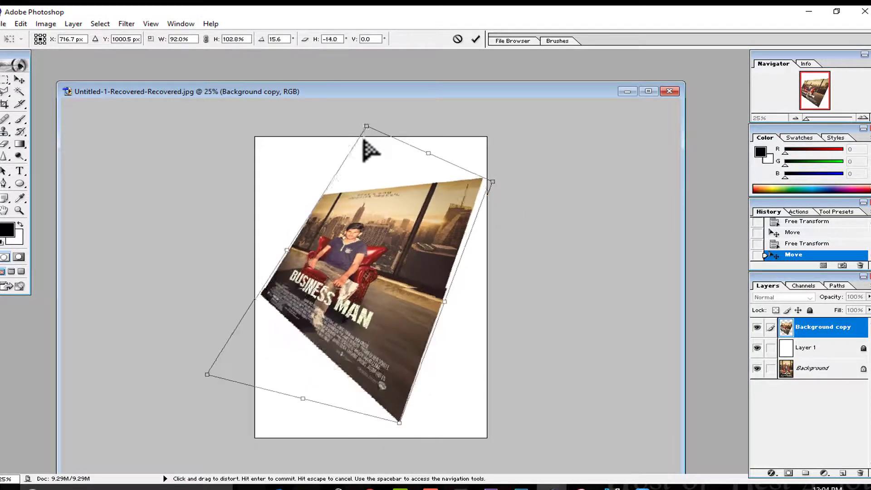
click(476, 40)
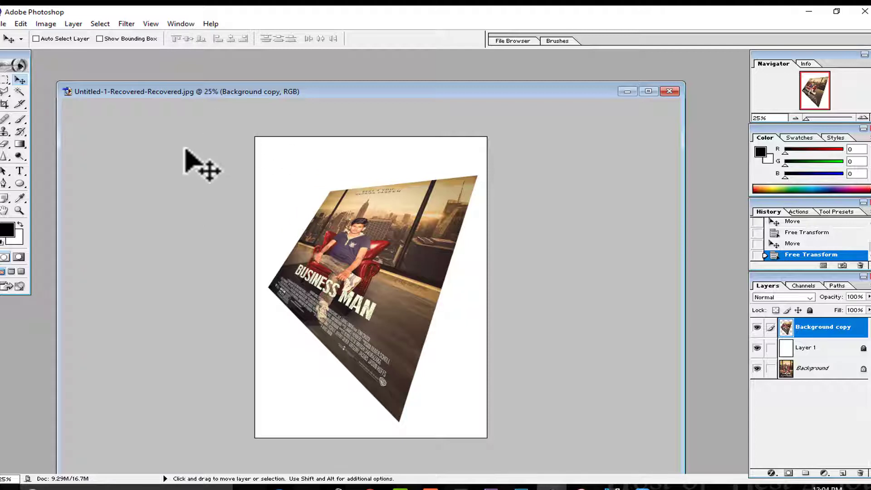
Step: Revert the document to its original history snapshot and try to move the locked Background layer
scroll(801, 243, up, 3)
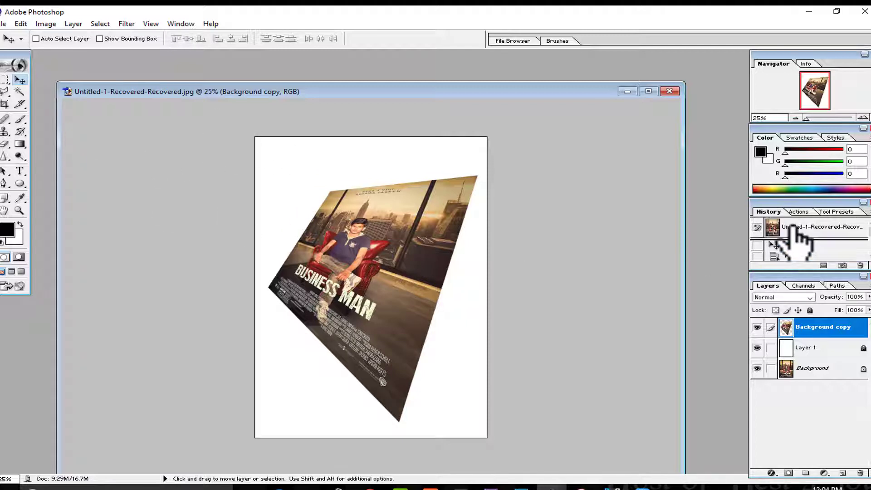
click(799, 227)
drag(349, 269, 356, 265)
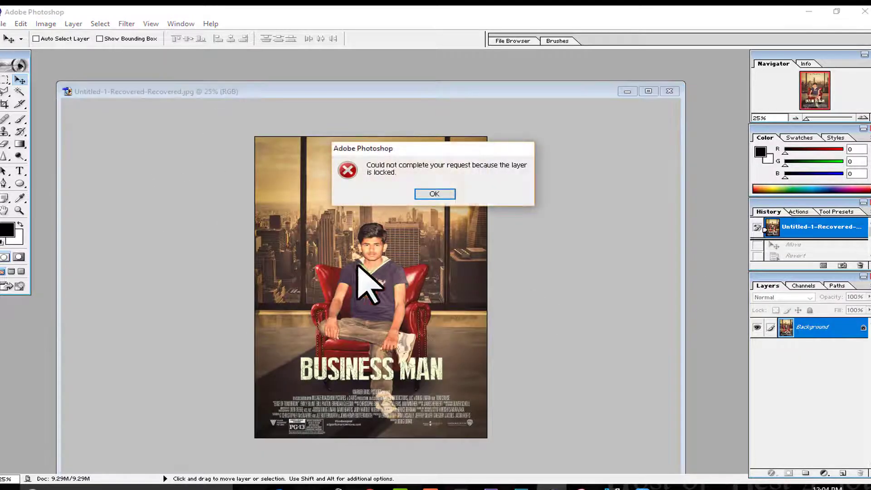
click(434, 194)
Step: Add a new layer above the Background and paint one white dot over the man's neck with the 300 px brush
click(844, 474)
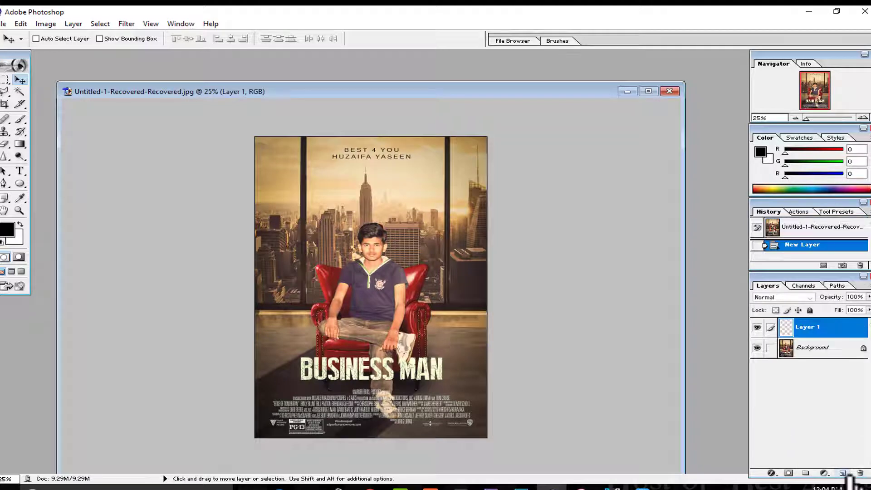
click(21, 120)
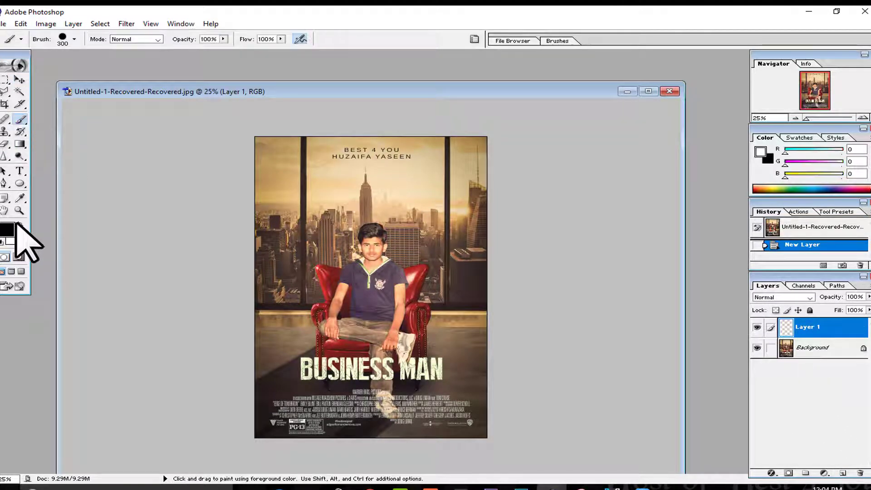
click(380, 258)
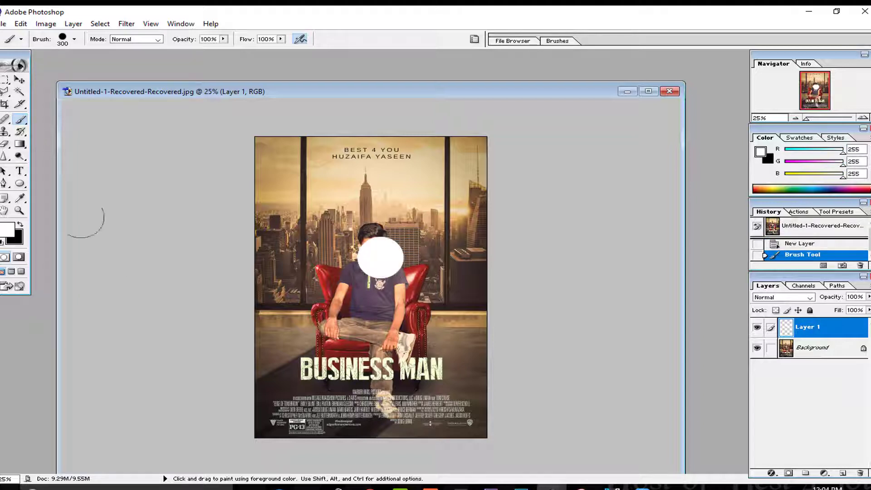
Step: Move the white dot on Layer 1 to the area right of the man's head, above the armchair
click(19, 80)
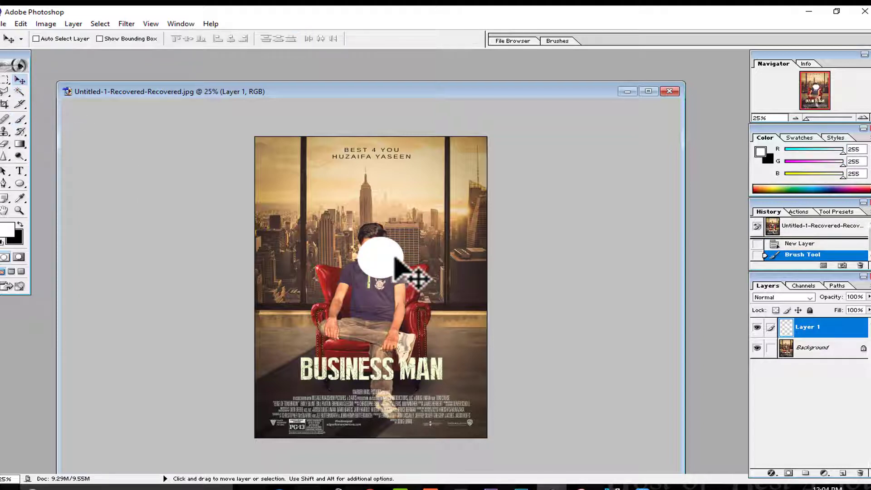
mouse_move(416, 278)
mouse_down()
mouse_move(393, 332)
mouse_move(417, 241)
mouse_up()
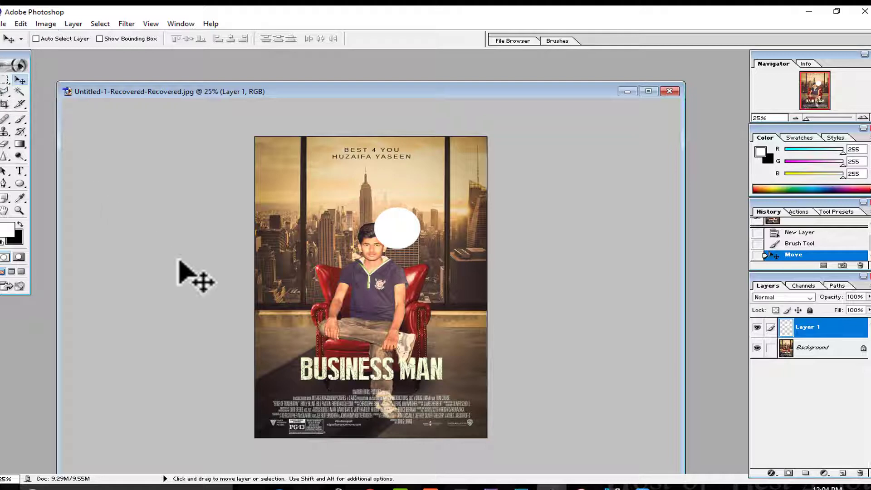
mouse_move(400, 210)
mouse_down()
mouse_move(399, 241)
mouse_move(426, 251)
mouse_move(423, 259)
mouse_up()
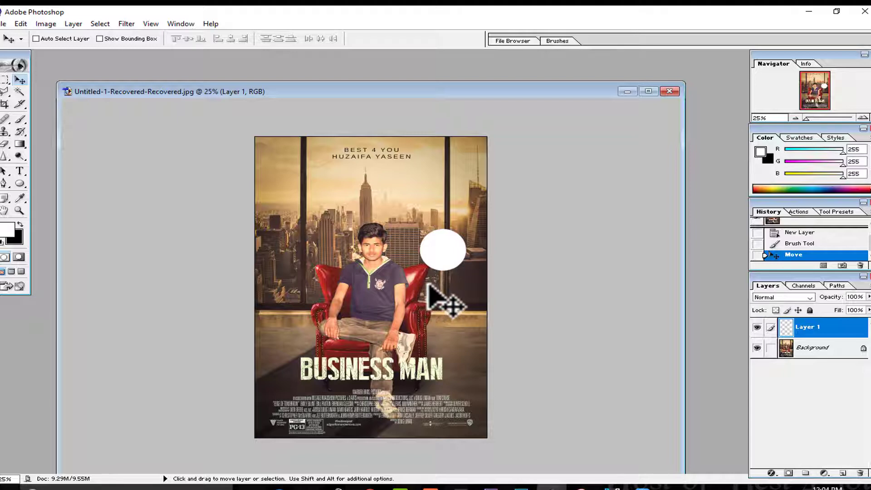
Step: Convert the locked Background into a regular layer named Layer 0
click(822, 349)
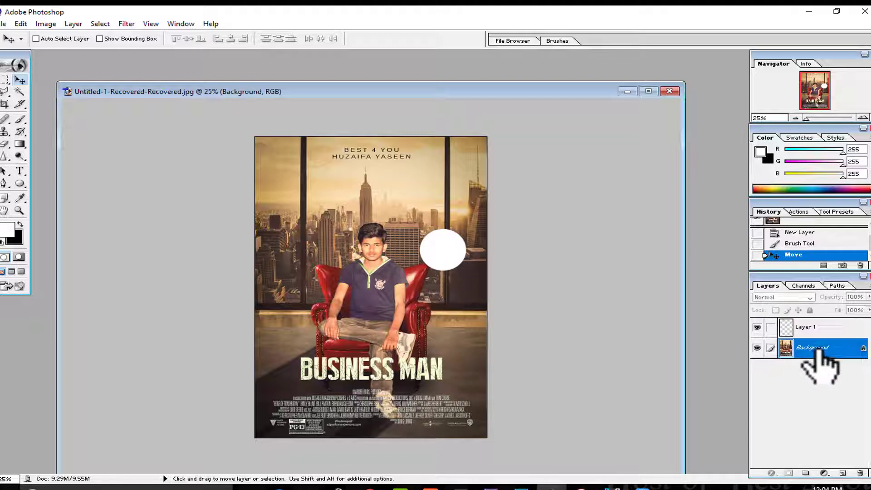
double_click(859, 351)
click(504, 235)
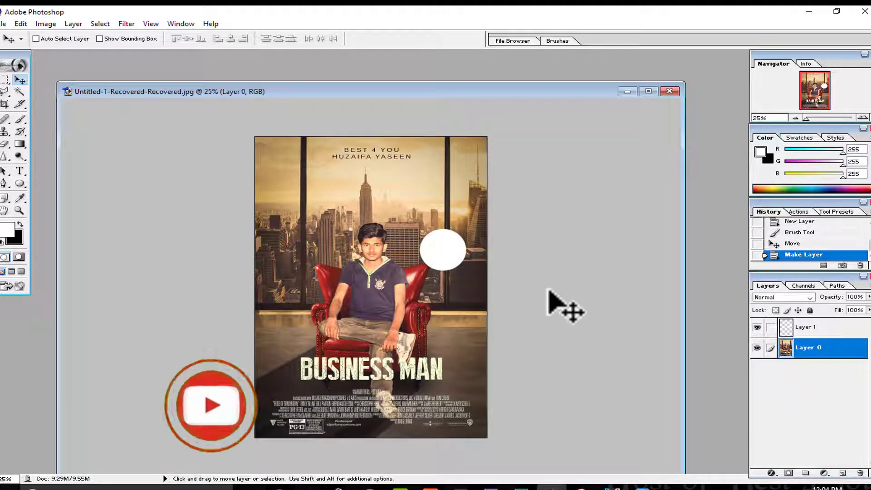
Step: Try moving Layer 0 and undo it, and move the white circle on Layer 1 onto the man's chest
mouse_move(474, 268)
mouse_down()
mouse_move(428, 278)
mouse_move(460, 263)
mouse_up()
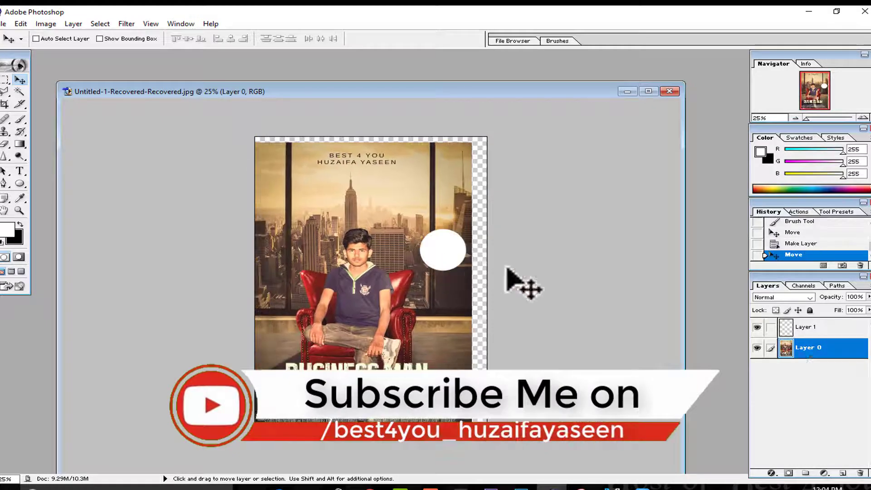
key(ctrl+z)
click(835, 328)
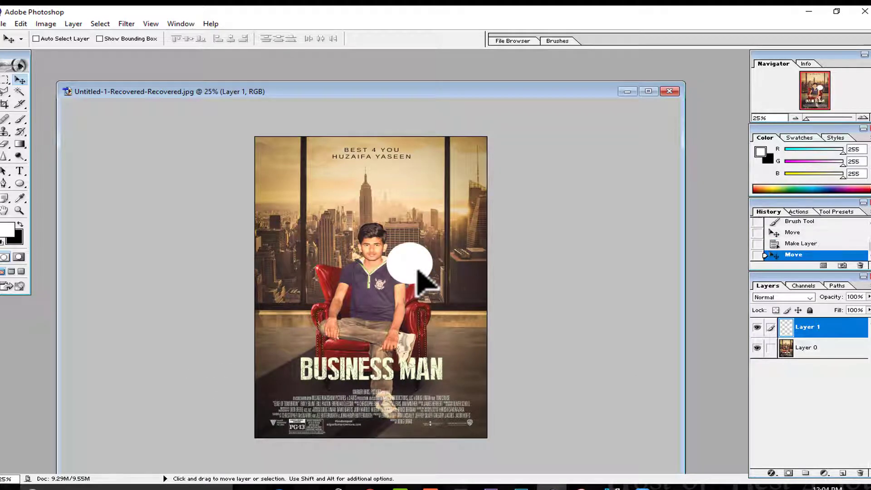
drag(408, 275, 385, 293)
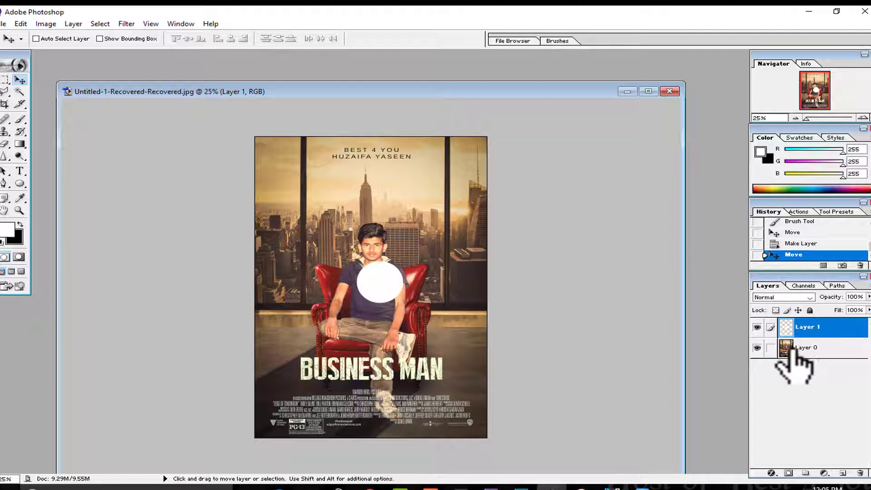
Step: Link Layer 1 to the active Layer 0, and toggle Layer 1's visibility off and on
click(813, 345)
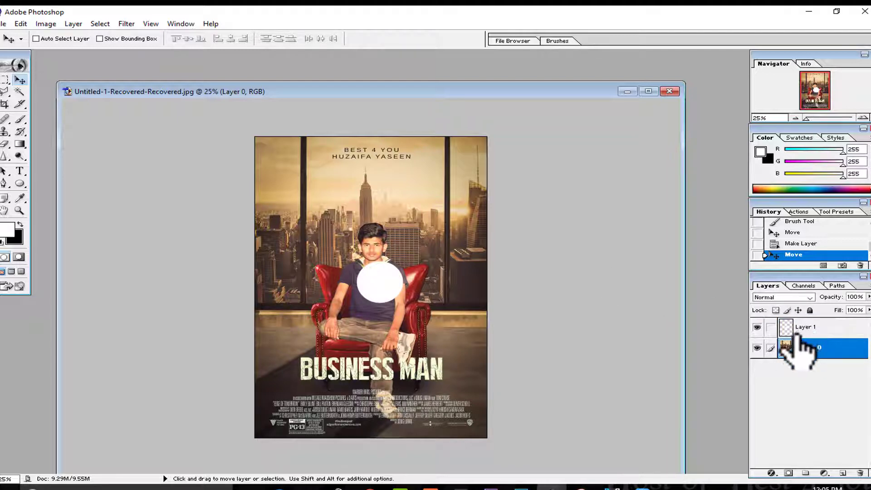
click(771, 327)
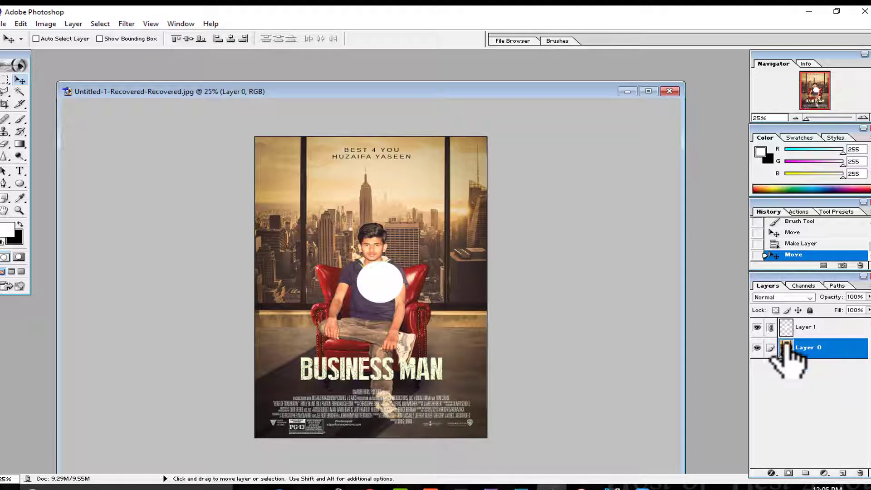
click(757, 331)
click(757, 331)
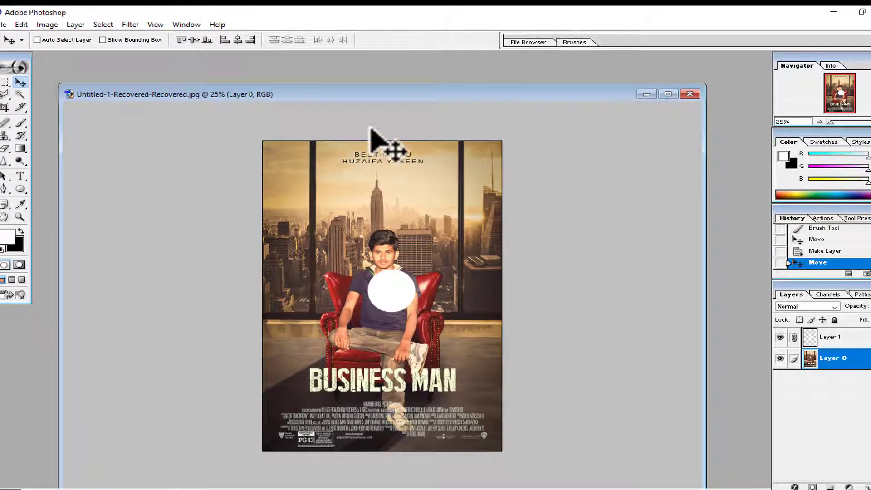
Step: Align the linked circle to Layer 0's horizontal center, revert the alignment, and apply it again with Layer 0 active
click(237, 40)
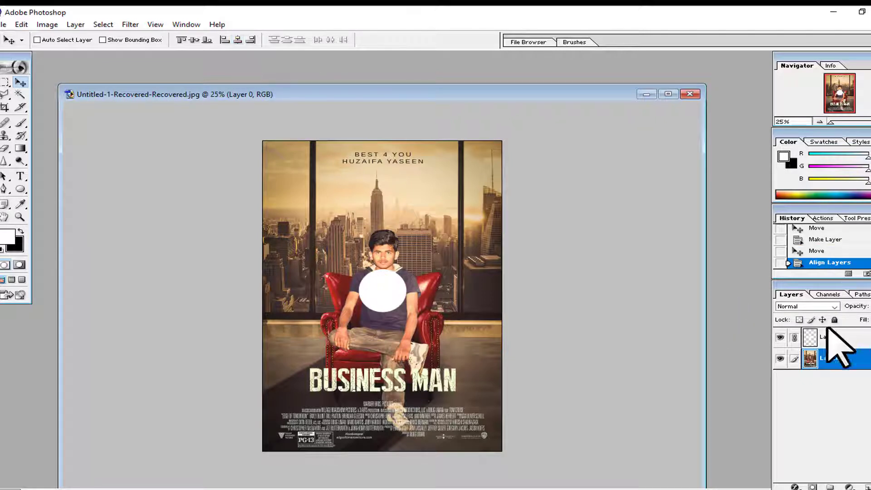
click(828, 252)
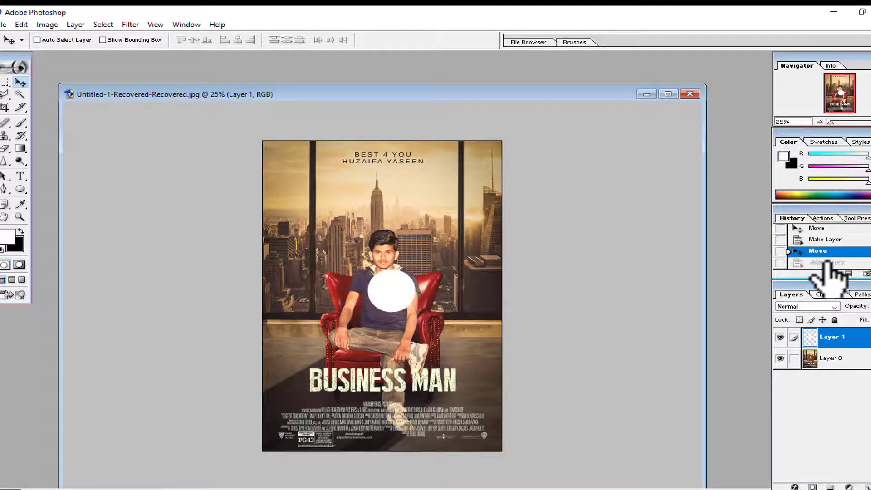
click(817, 359)
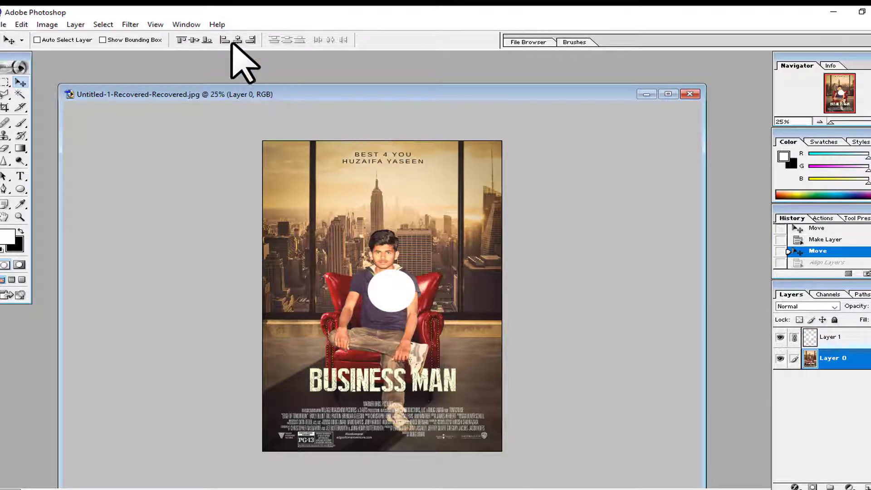
click(236, 39)
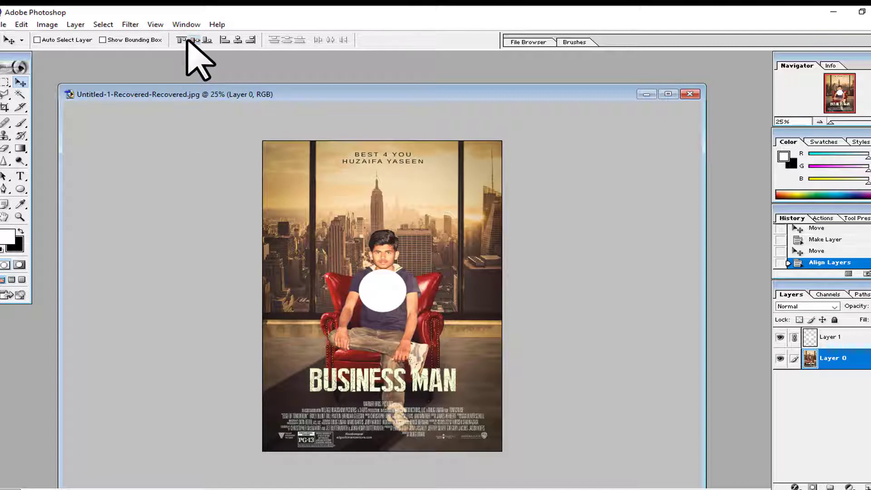
Step: Align the linked circle to the poster's vertical center, top edge, bottom edge and left edge in turn
click(193, 40)
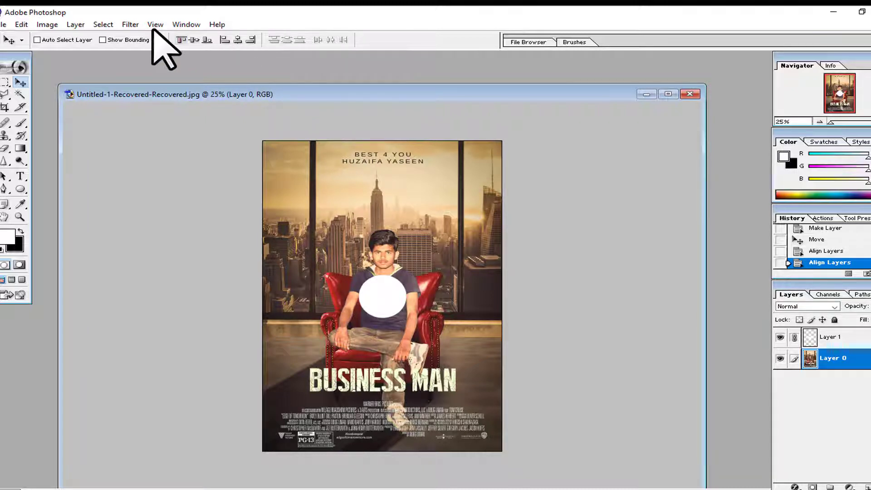
click(178, 40)
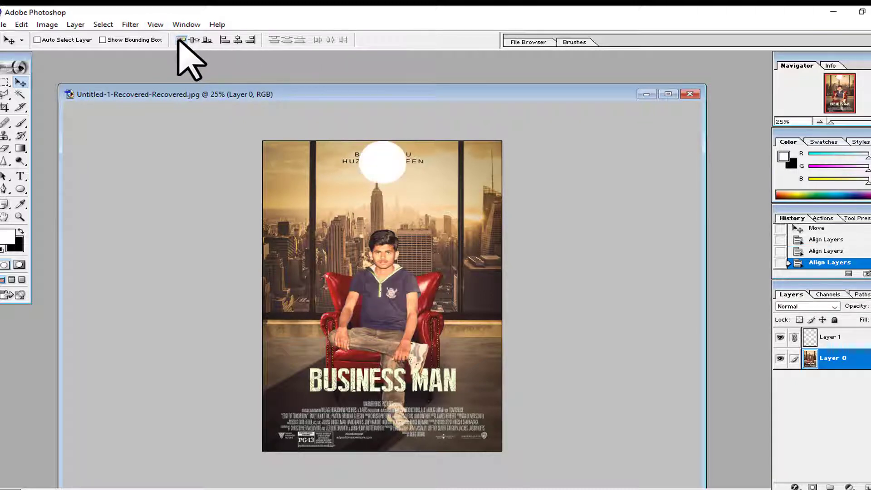
click(210, 39)
click(210, 39)
click(225, 40)
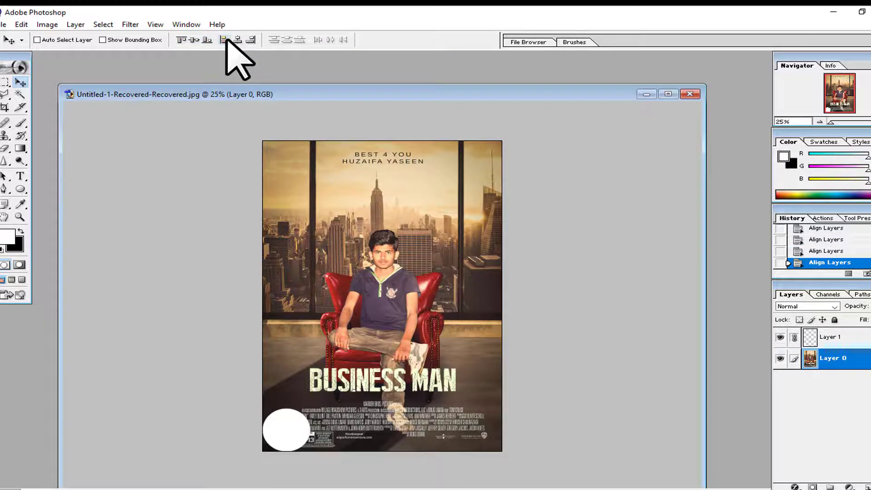
Step: Align the circle to the poster's right edge and vertical center, try the left and horizontal center alignments, and finish at the right edge
click(251, 41)
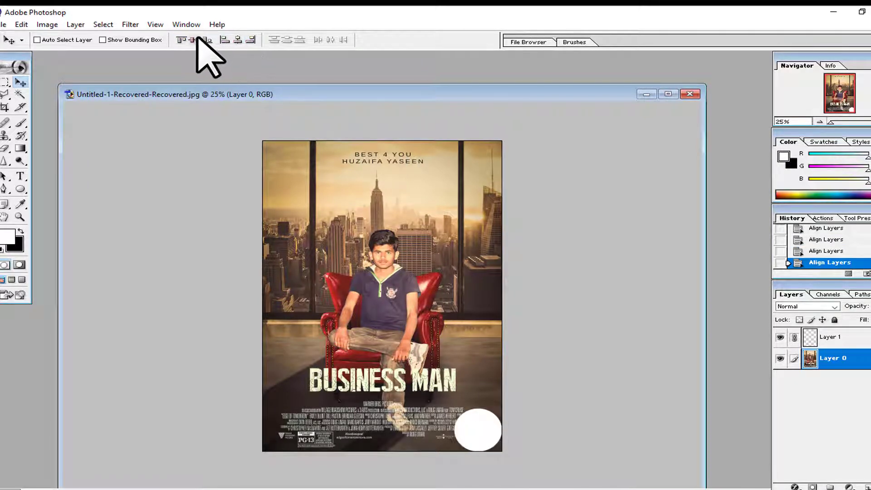
click(196, 39)
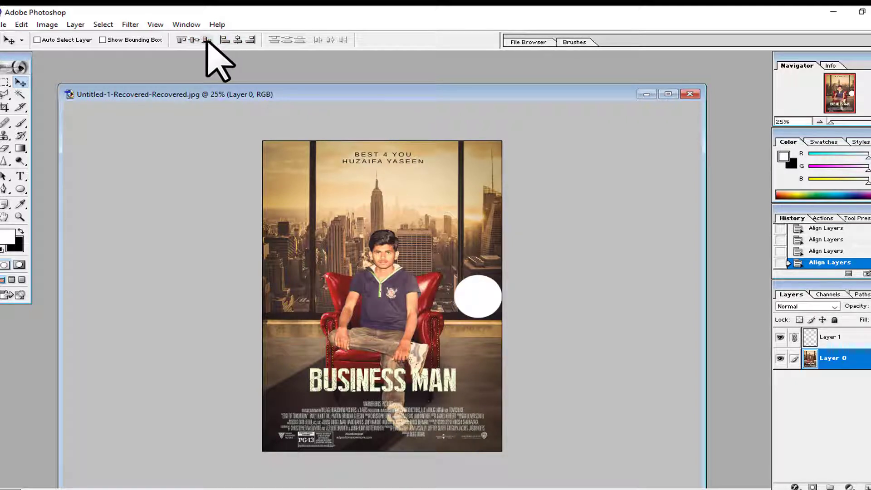
click(223, 40)
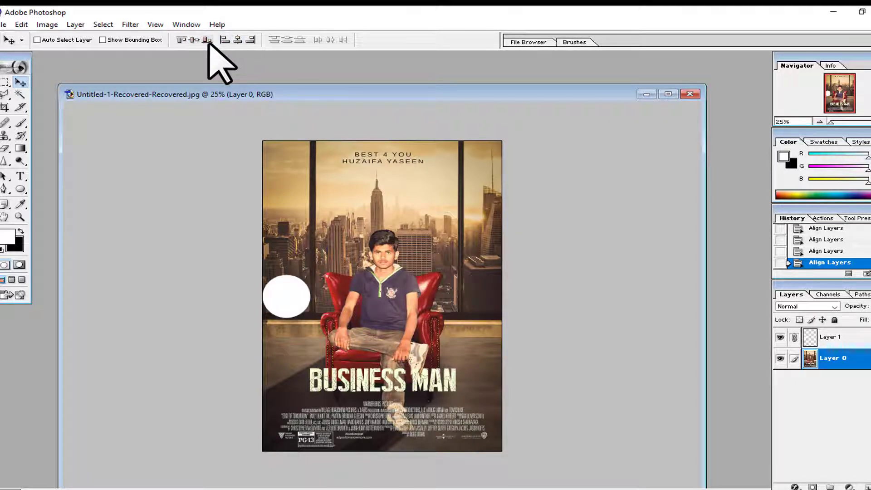
click(237, 40)
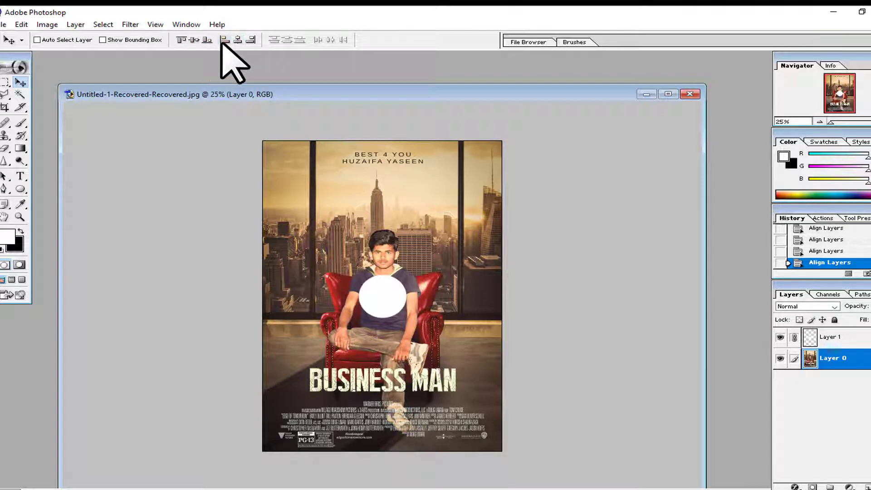
click(224, 40)
click(250, 40)
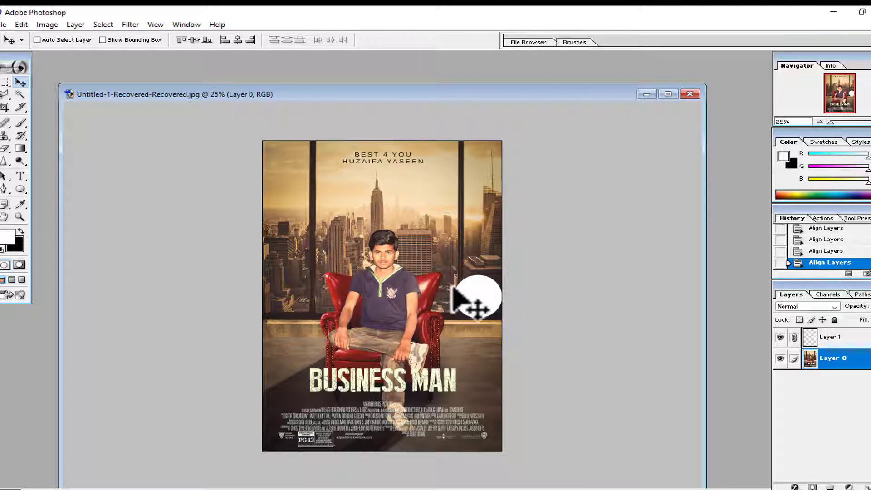
Step: Move the linked poster and circle together up and left, and restore the image to its originally opened state
drag(502, 307, 414, 286)
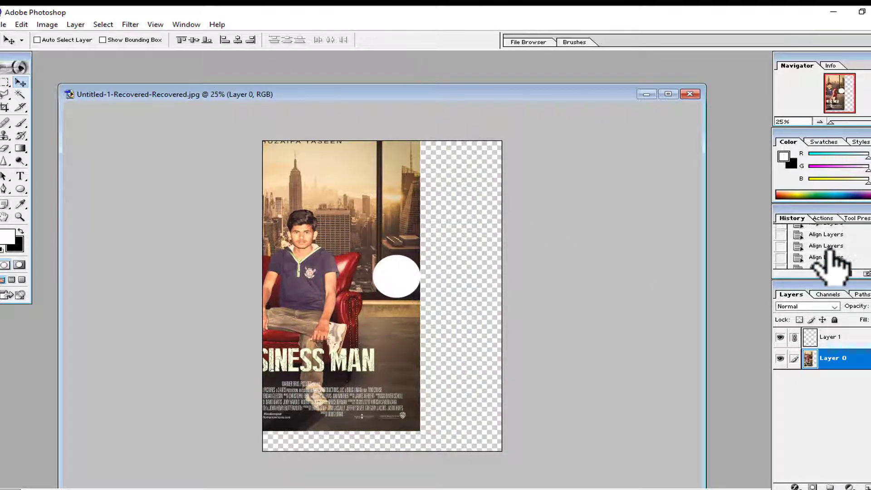
scroll(833, 263, up, 5)
click(837, 235)
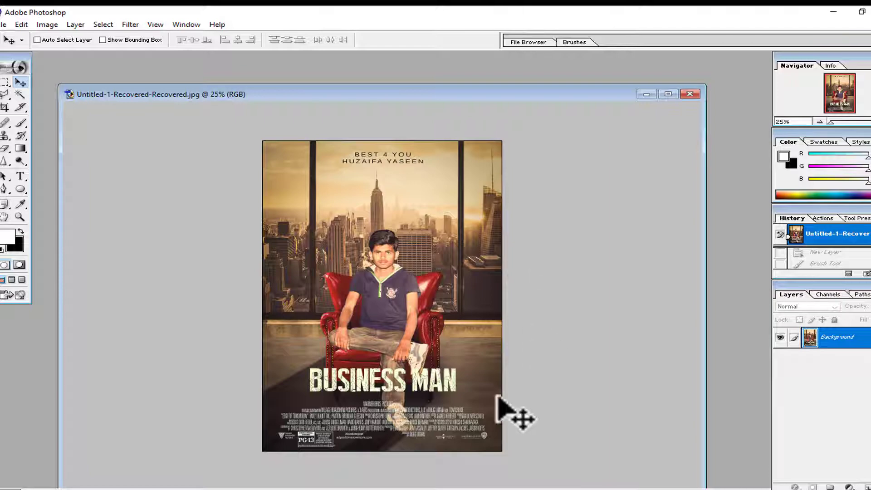
Step: Switch to the World Of Entertainment YouTube channel in the browser and browse through its uploads row on the home page
key(alt+Tab)
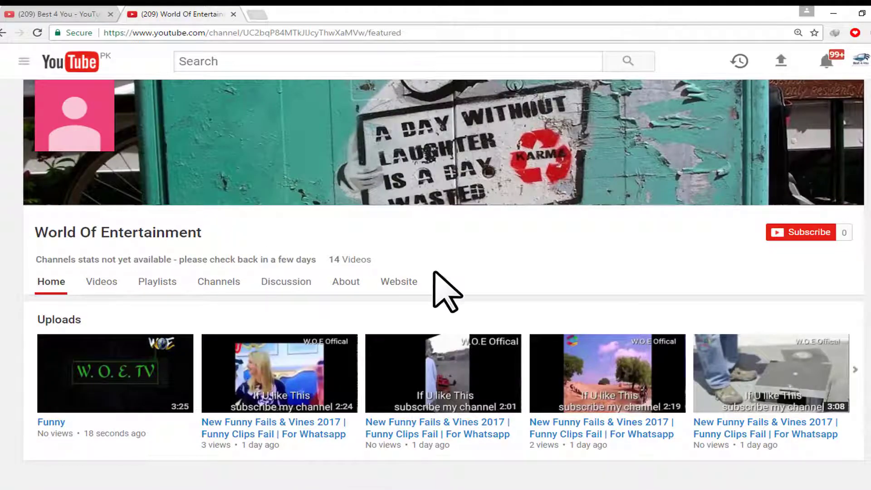
scroll(423, 286, down, 3)
scroll(408, 284, up, 3)
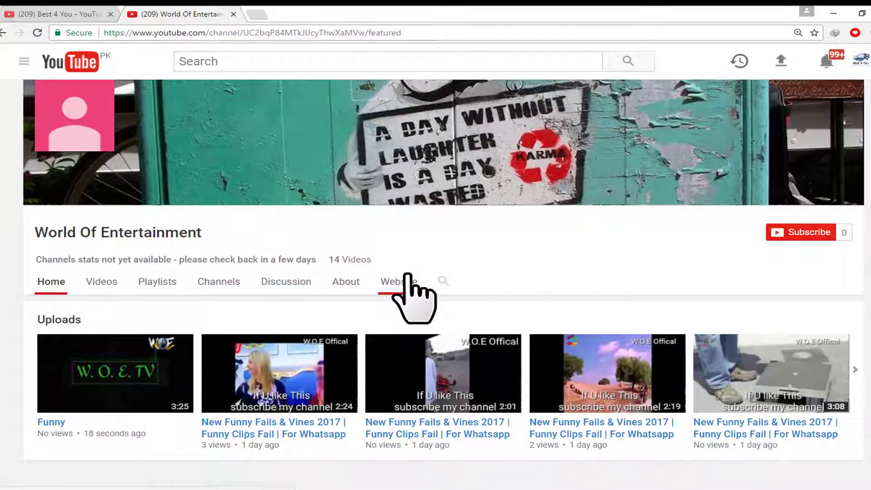
click(857, 369)
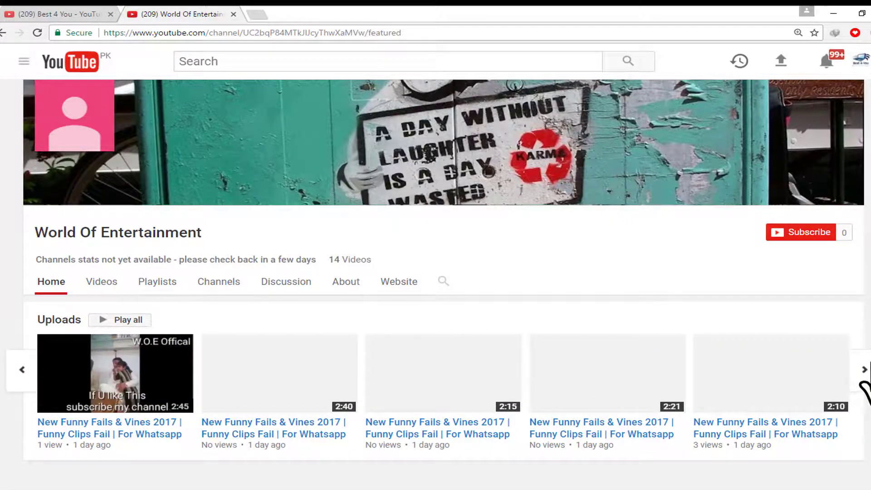
click(867, 369)
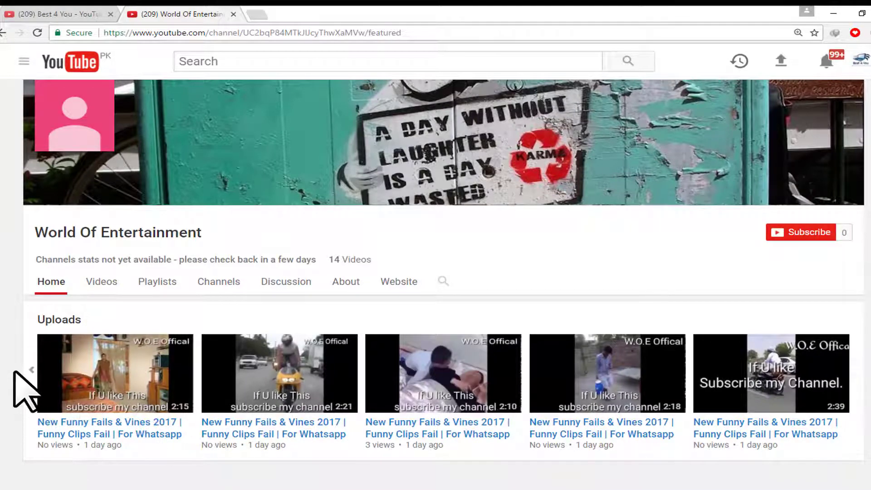
Step: Open the channel's full list of videos and look through it down to the oldest uploads and back
click(91, 283)
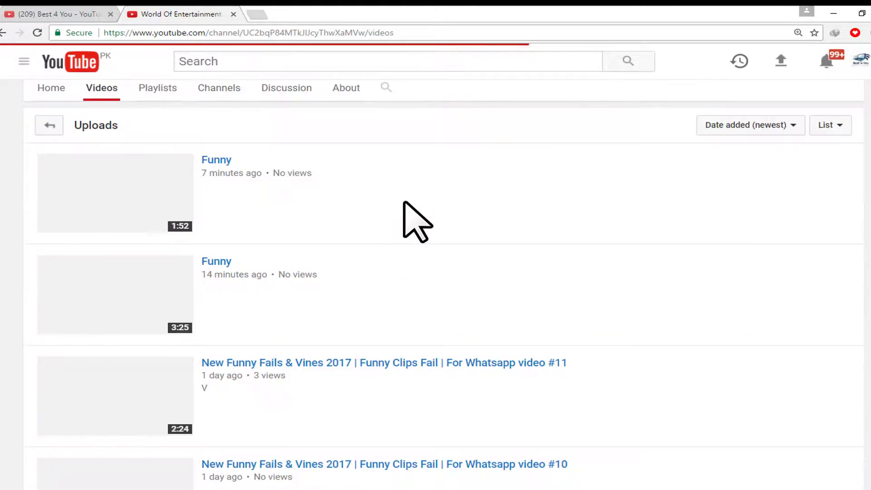
scroll(380, 243, down, 7)
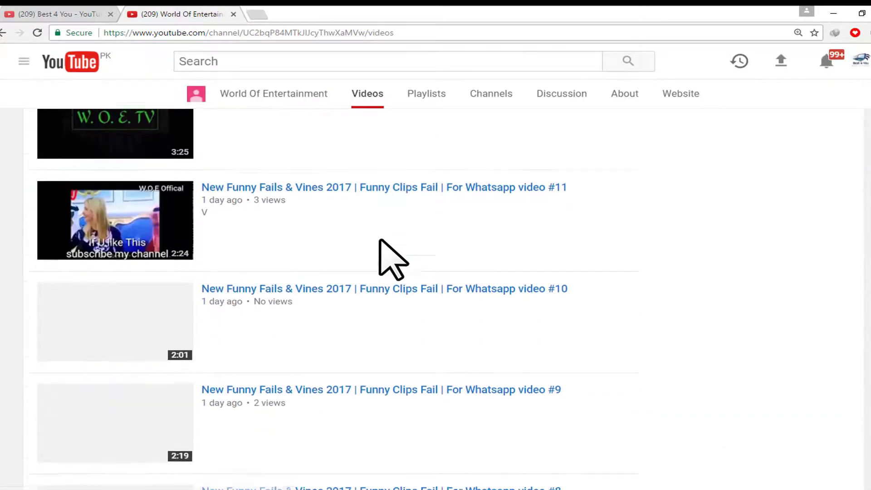
scroll(380, 240, down, 16)
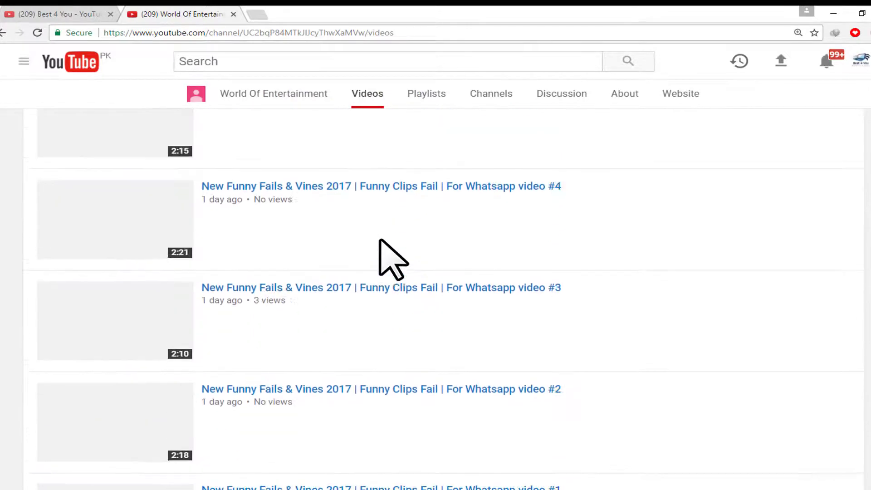
scroll(380, 241, up, 7)
scroll(393, 261, up, 10)
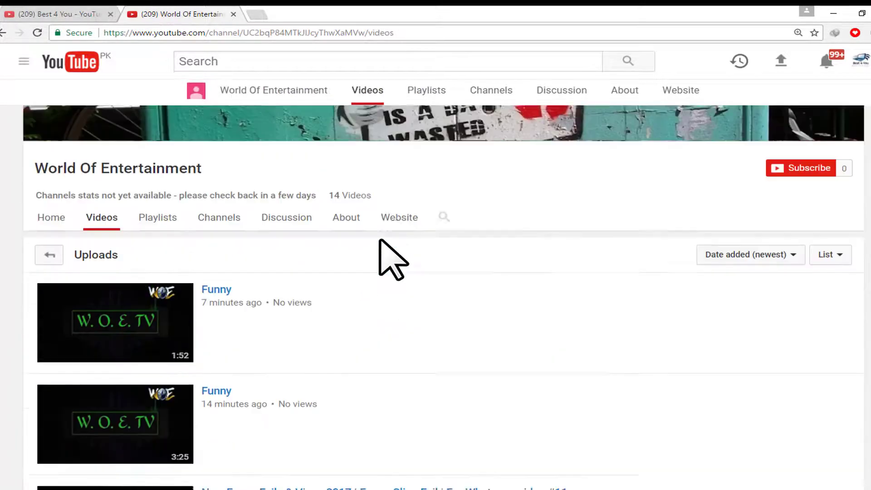